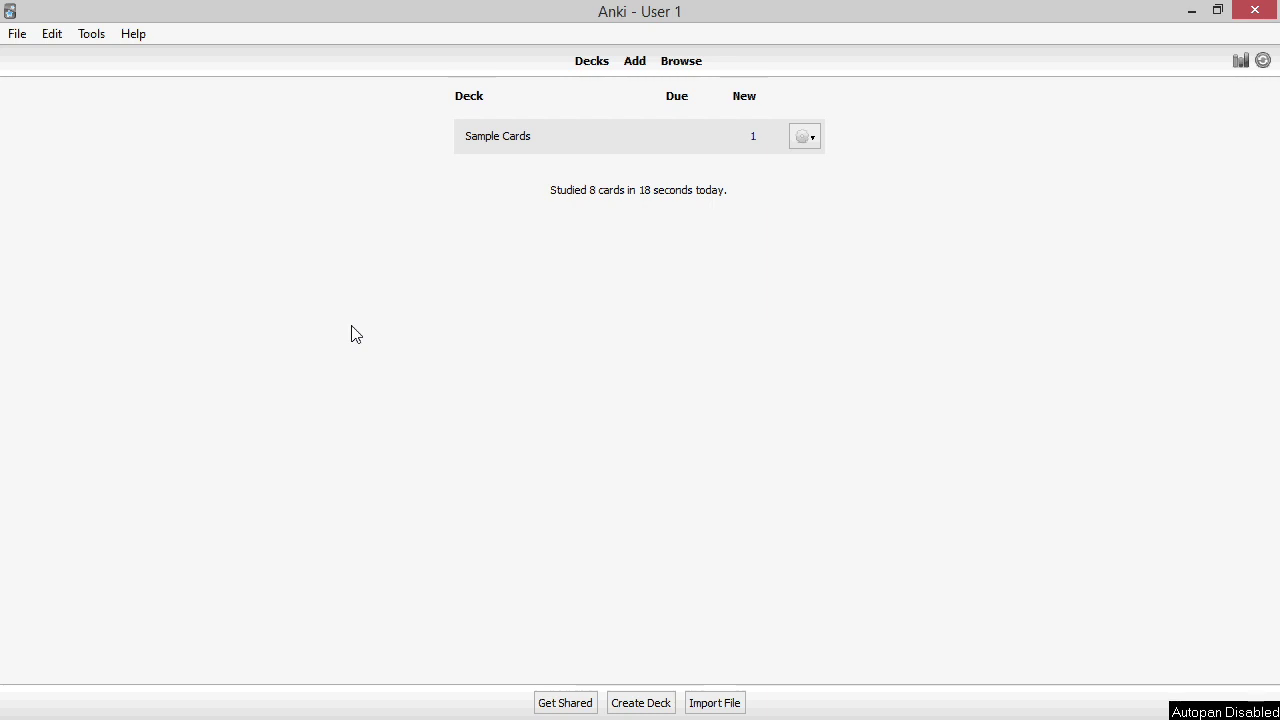
Step: Open the Sample Cards deck and start studying, reaching the 'Orlistat inhibits [...]' cloze card
{"action": "left_click", "coordinate": [482, 148]}
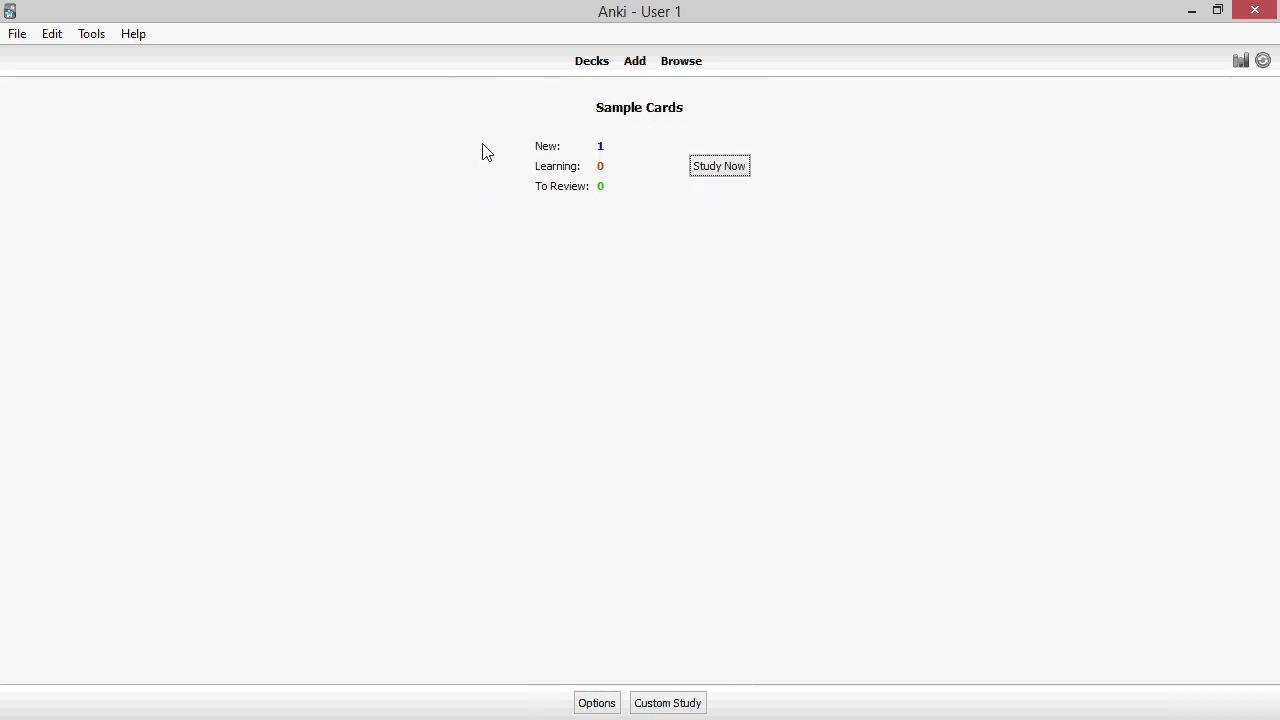
{"action": "left_click", "coordinate": [702, 170]}
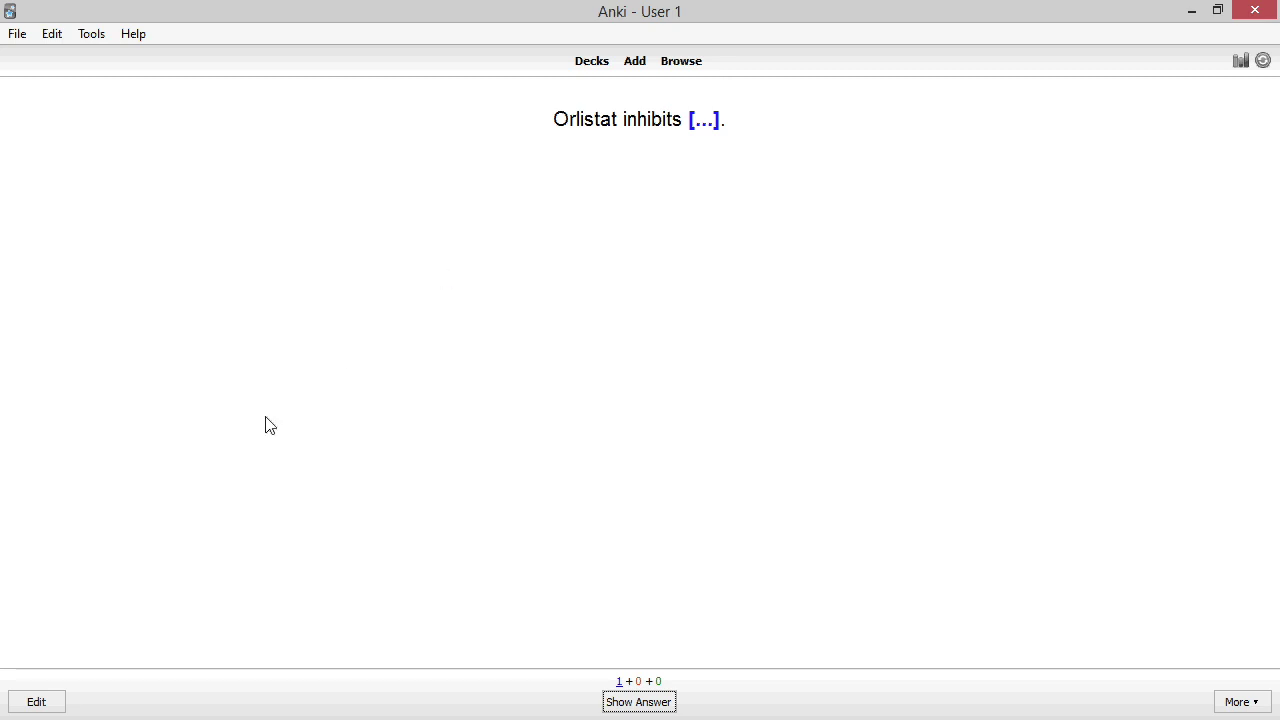
Step: Add the hint '::enzyme' to the lipase cloze, then reveal the answer 'lipase'
{"action": "left_click", "coordinate": [37, 703]}
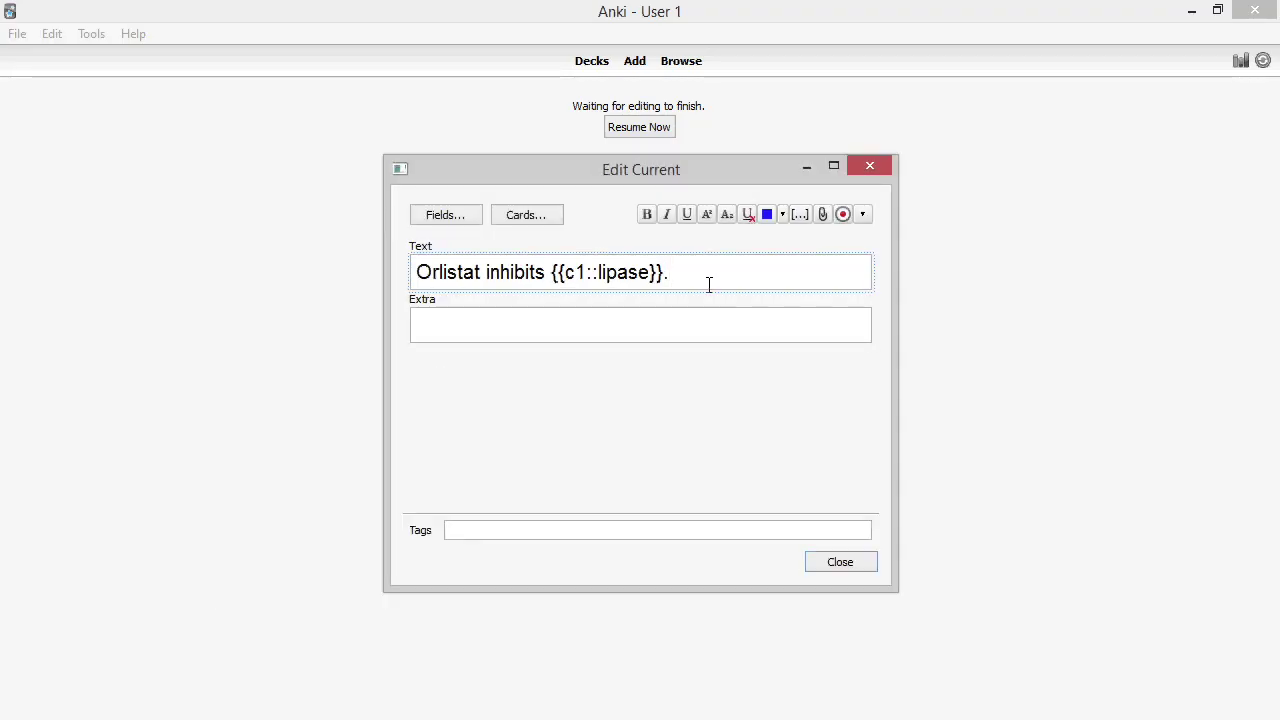
{"action": "left_click", "coordinate": [652, 273]}
{"action": "type", "text": "::enzyme"}
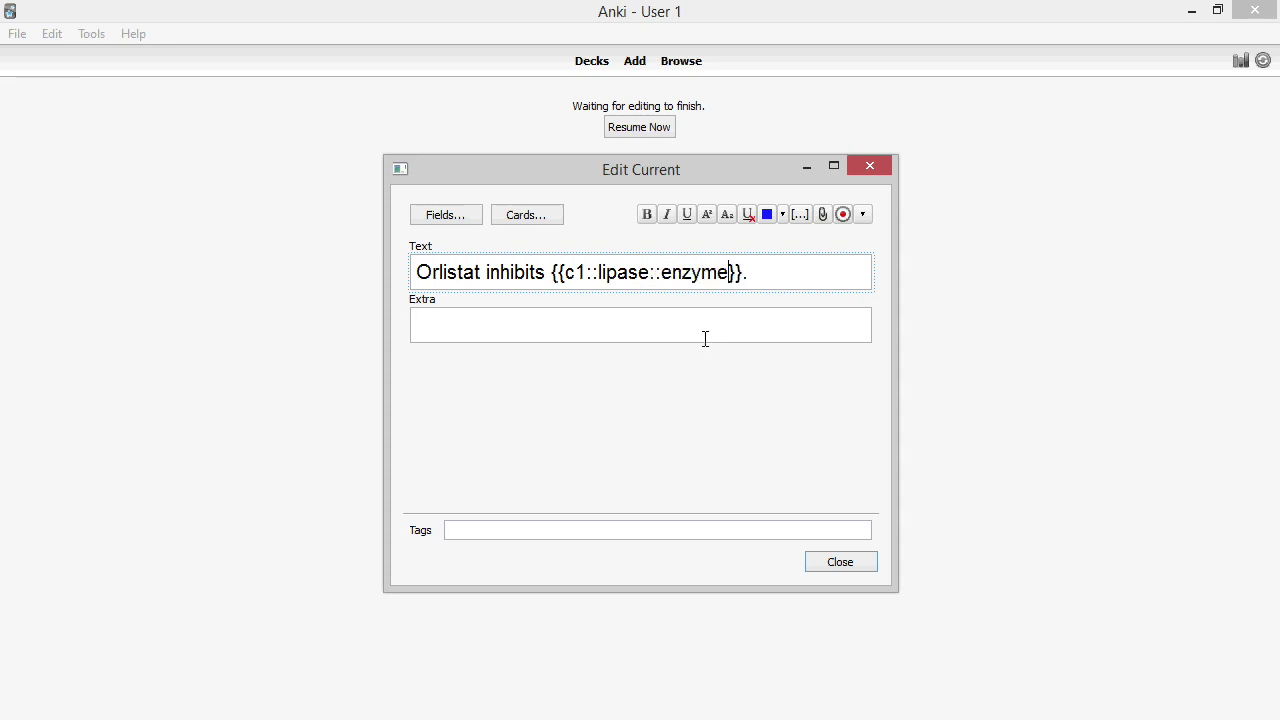
{"action": "left_click", "coordinate": [828, 568]}
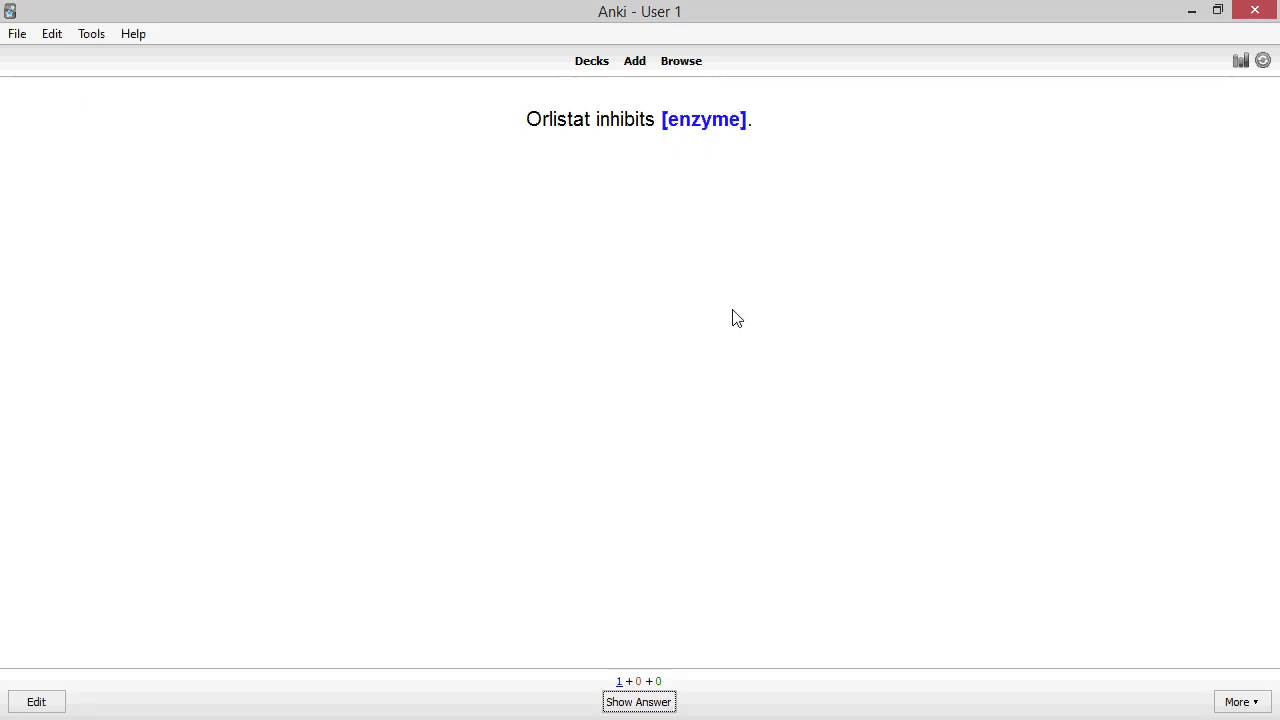
{"action": "key", "text": "space"}
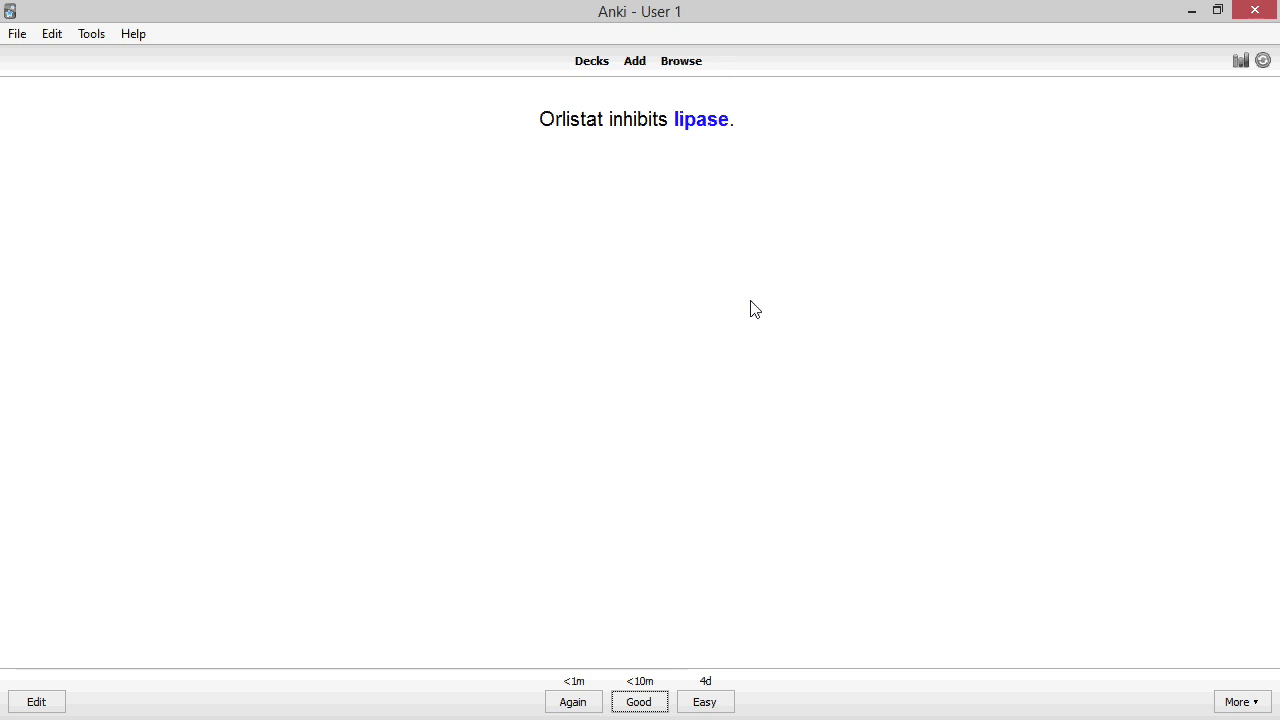
Step: Rewrite the card as a cloze on 'inhibits' with hint 'inhibits/stimulates', then reveal the answer
{"action": "key", "text": "e"}
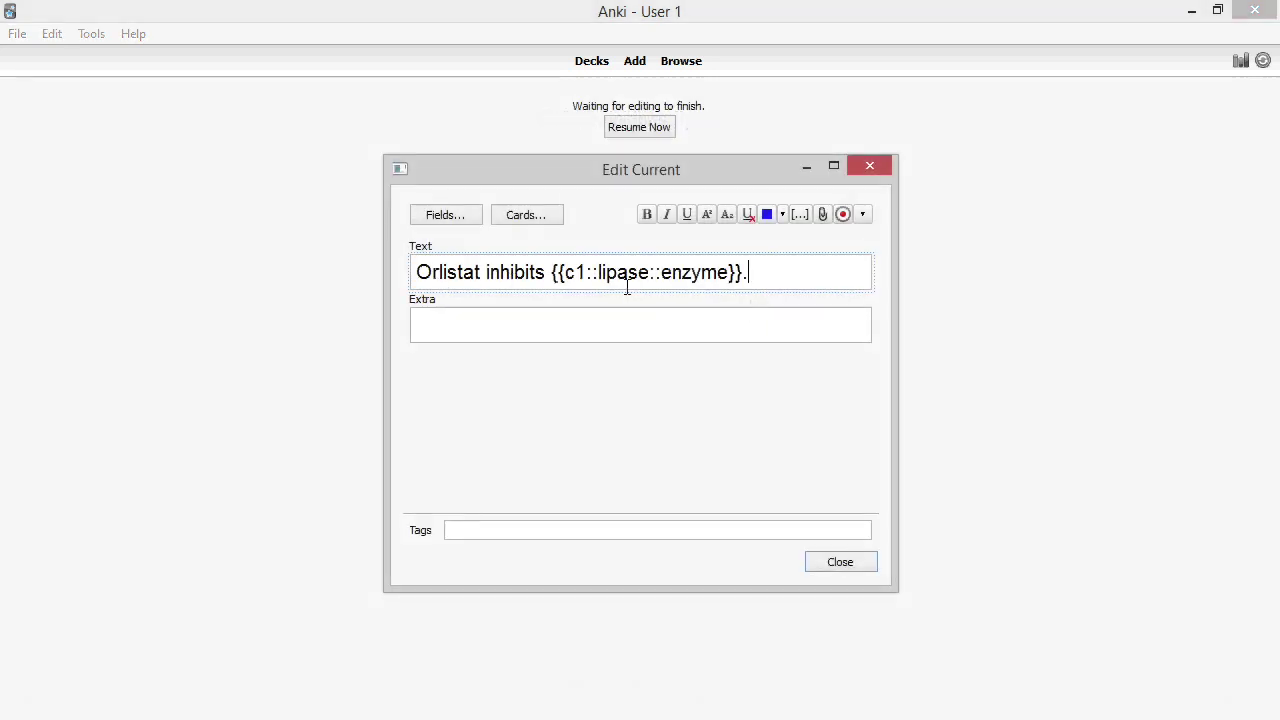
{"action": "left_click_drag", "start_coordinate": [743, 276], "coordinate": [486, 282]}
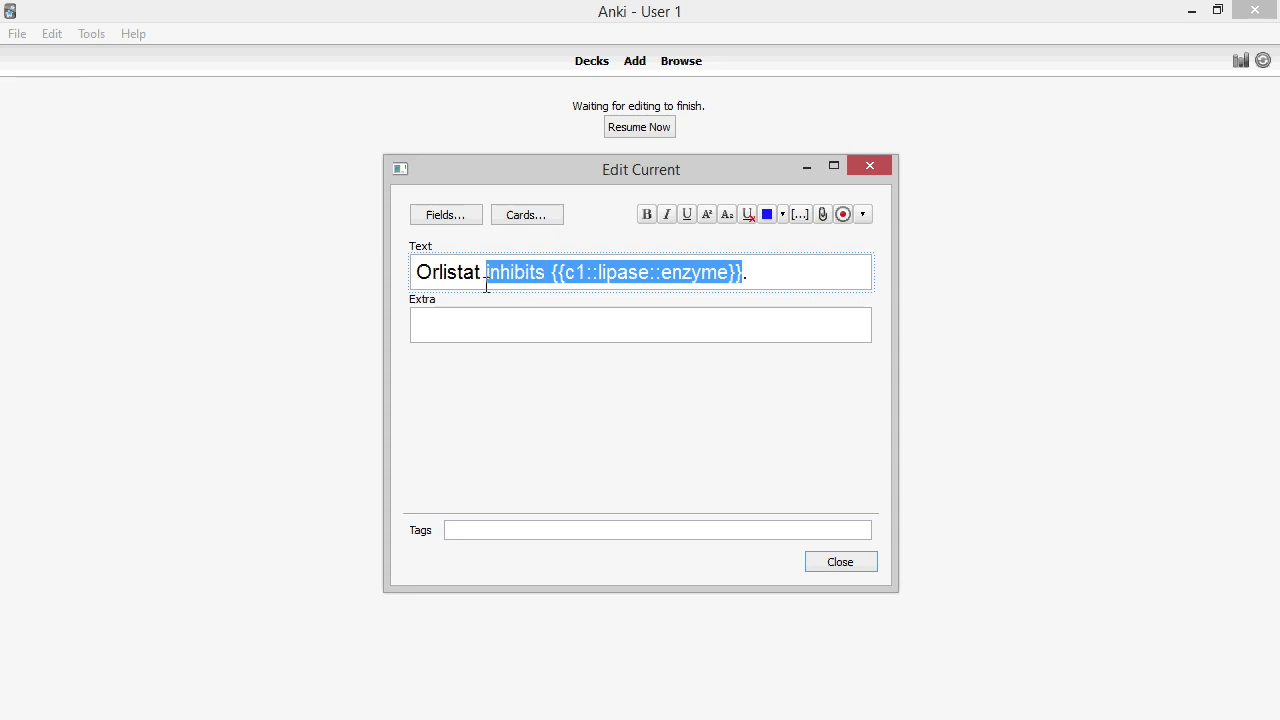
{"action": "type", "text": "inhibits"}
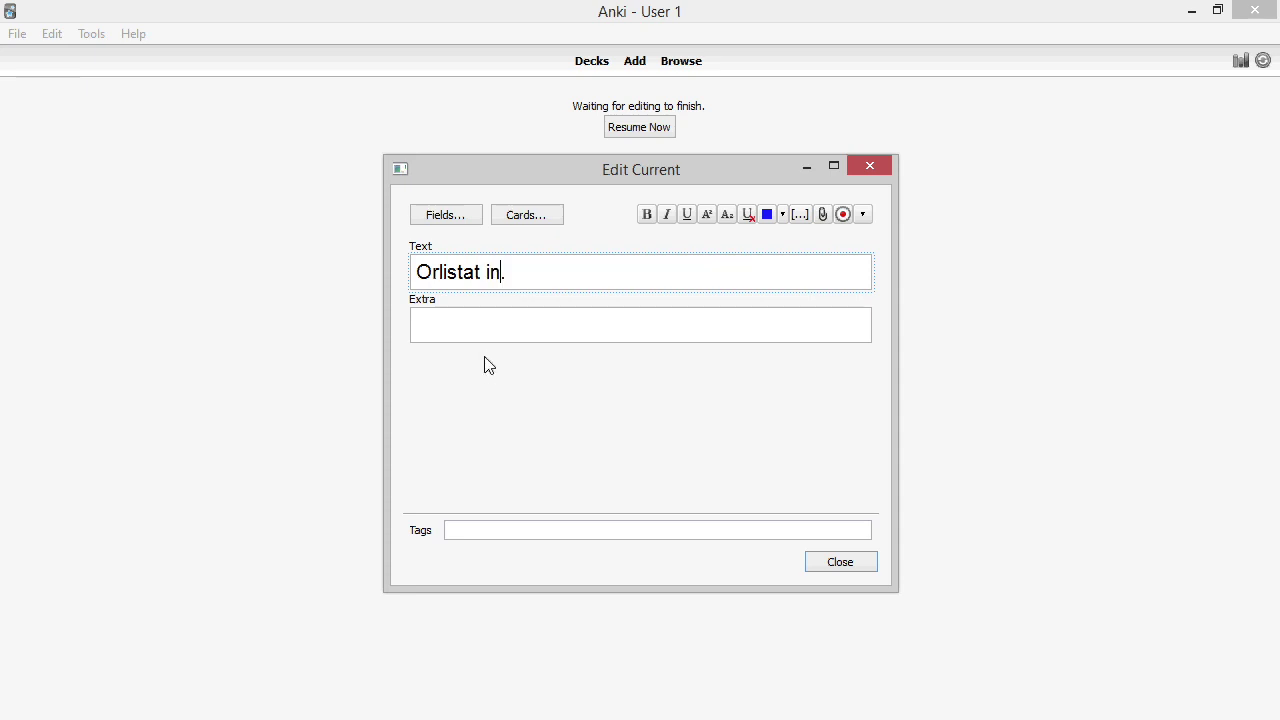
{"action": "type", "text": "::inhibits"}
{"action": "type", "text": "/stimulate"}
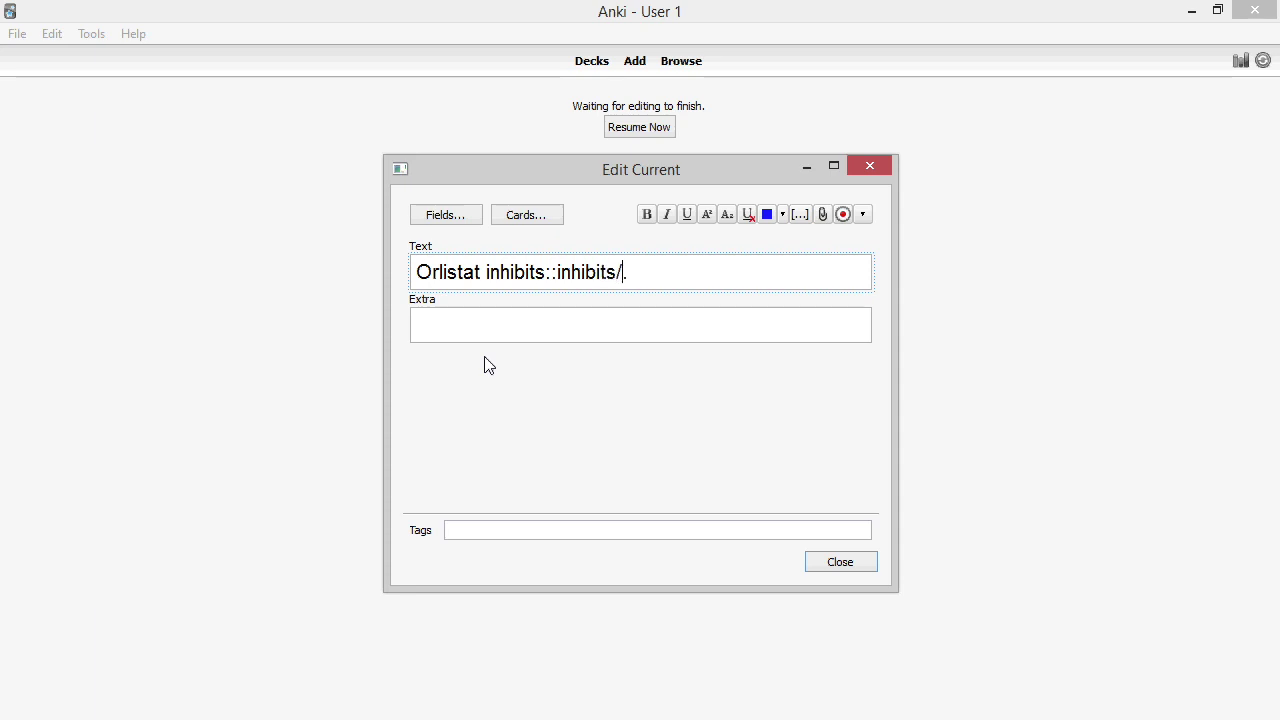
{"action": "type", "text": "s lipase"}
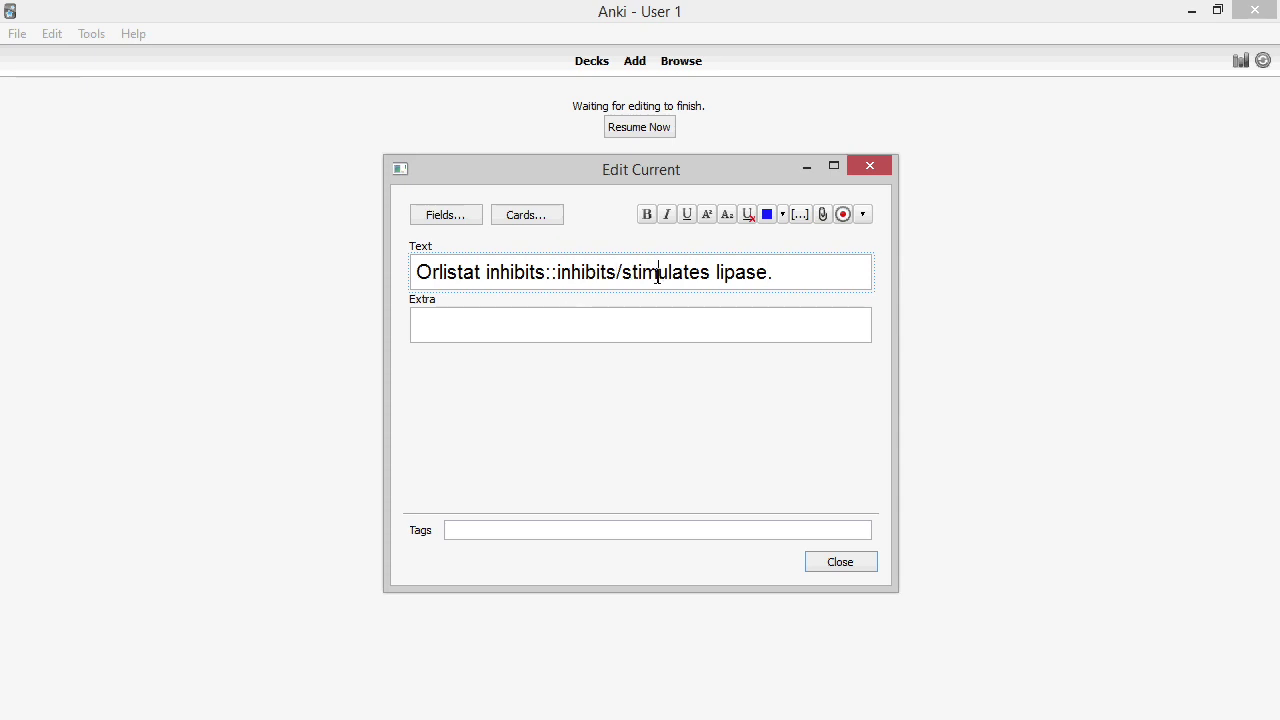
{"action": "left_click_drag", "start_coordinate": [710, 275], "coordinate": [534, 283]}
{"action": "key", "text": "ctrl+shift+c"}
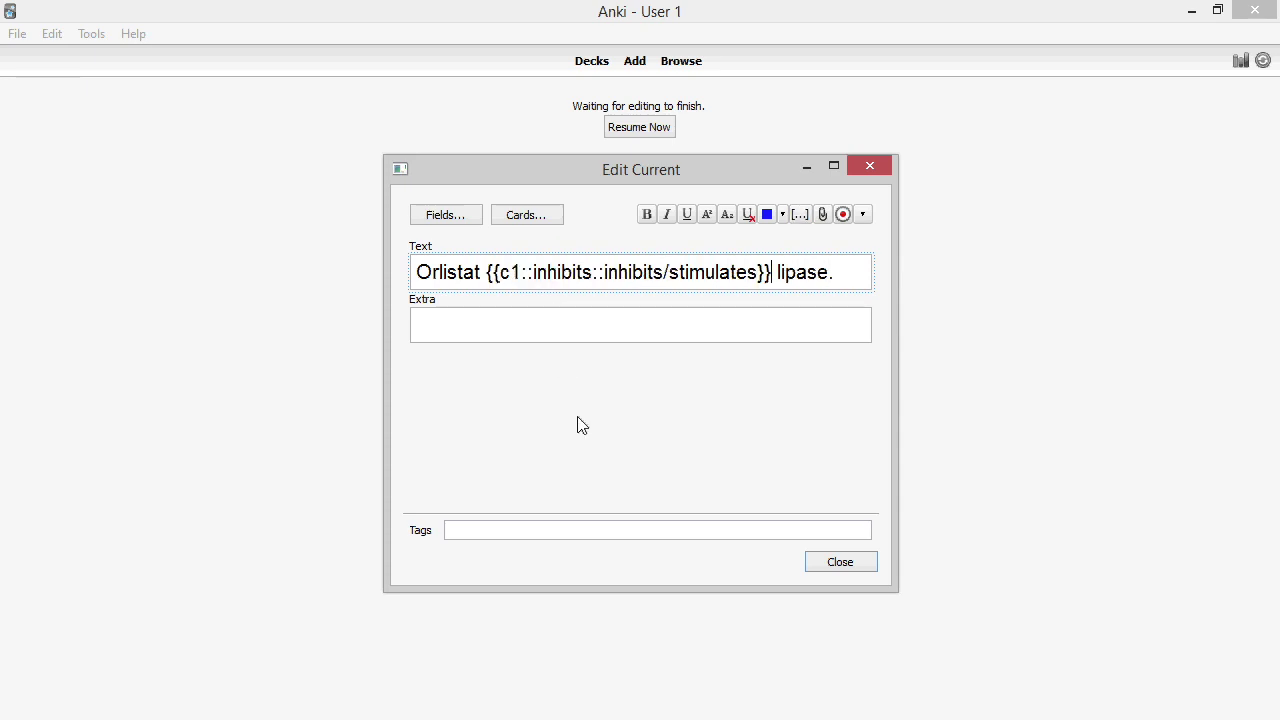
{"action": "left_click", "coordinate": [832, 564]}
{"action": "key", "text": "space"}
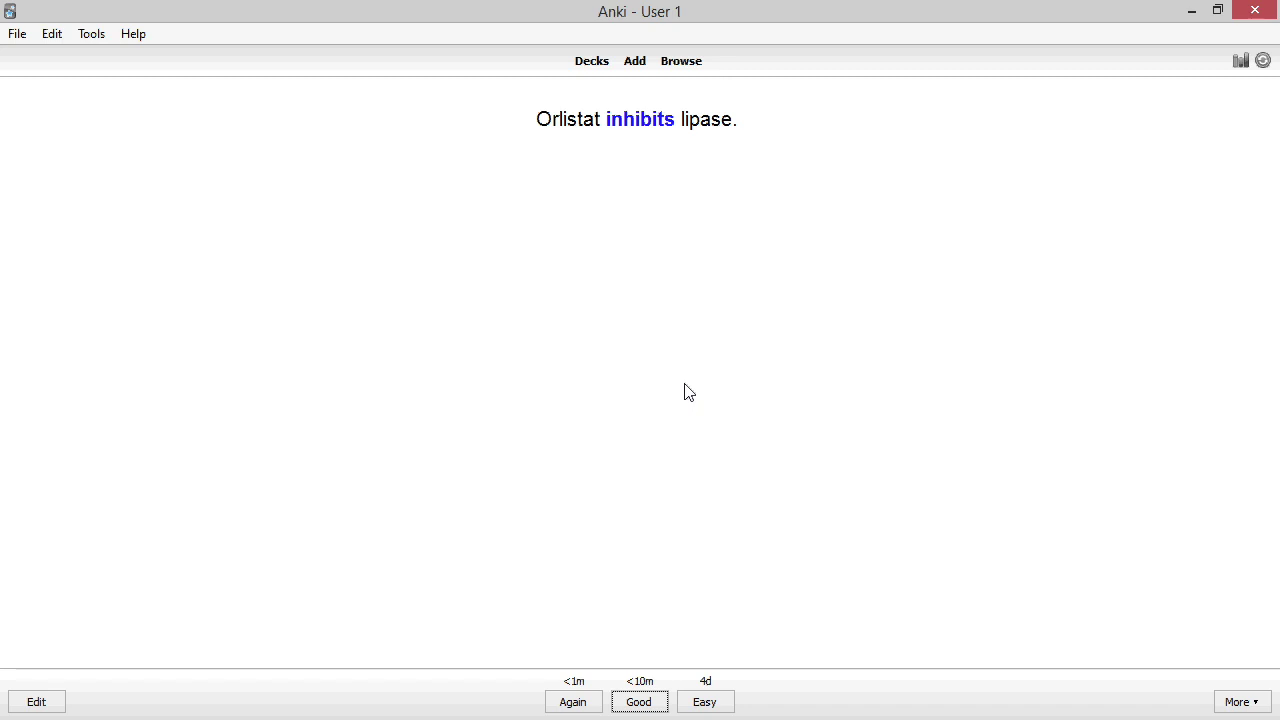
Step: Make 'lipase::enzyme' a second cloze deletion in the Orlistat note
{"action": "key", "text": "e"}
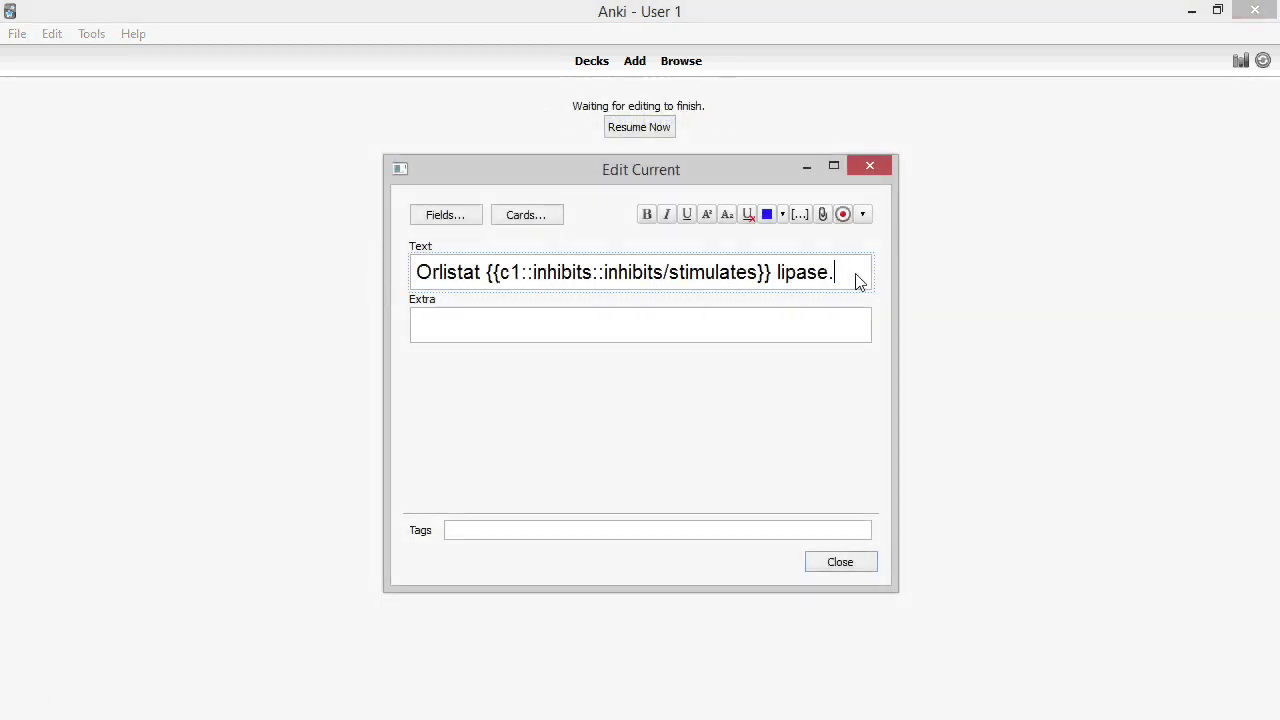
{"action": "key", "text": "Left"}
{"action": "type", "text": "::en"}
{"action": "type", "text": "zyme"}
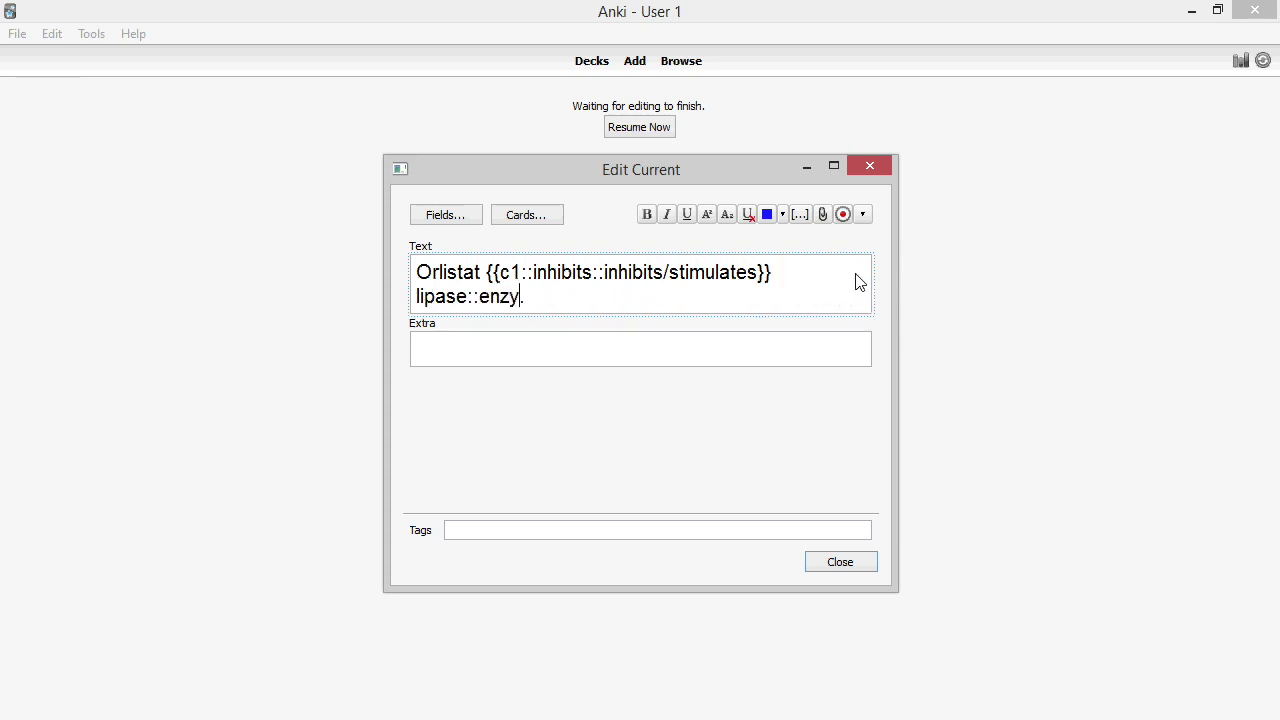
{"action": "key", "text": "ctrl+shift+Left"}
{"action": "key", "text": "ctrl+shift+Left"}
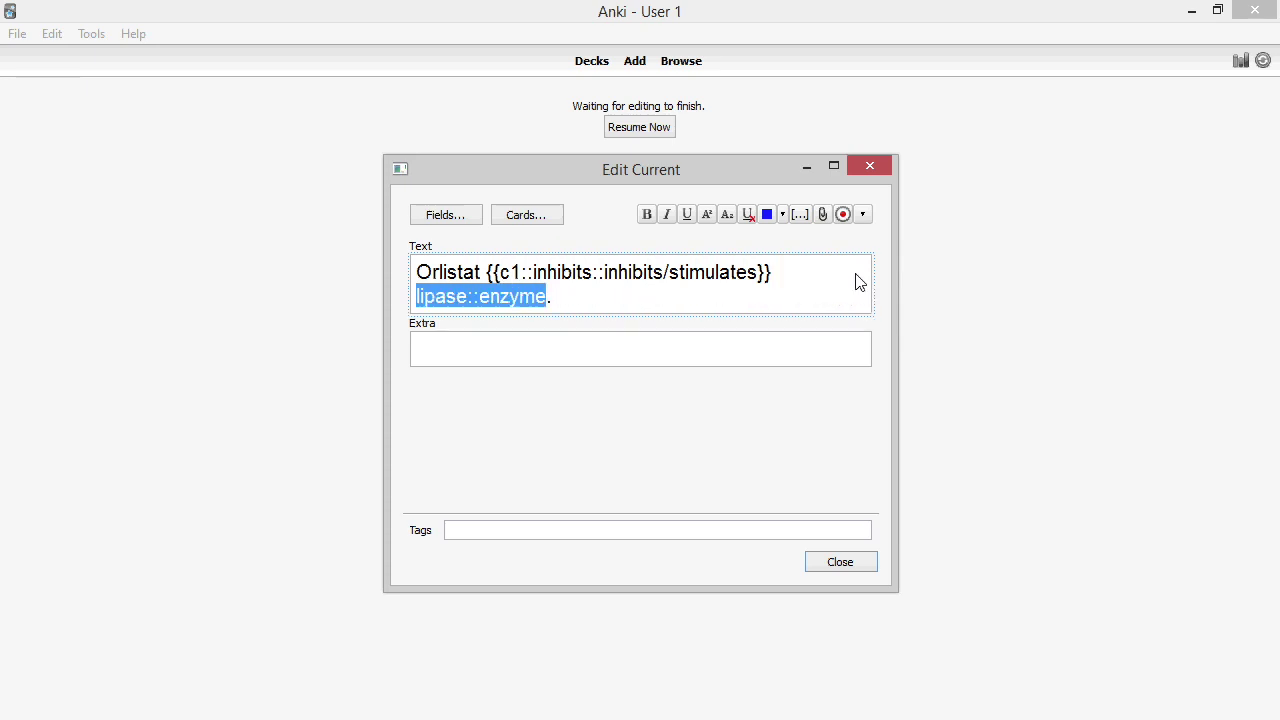
{"action": "key", "text": "ctrl+shift+c"}
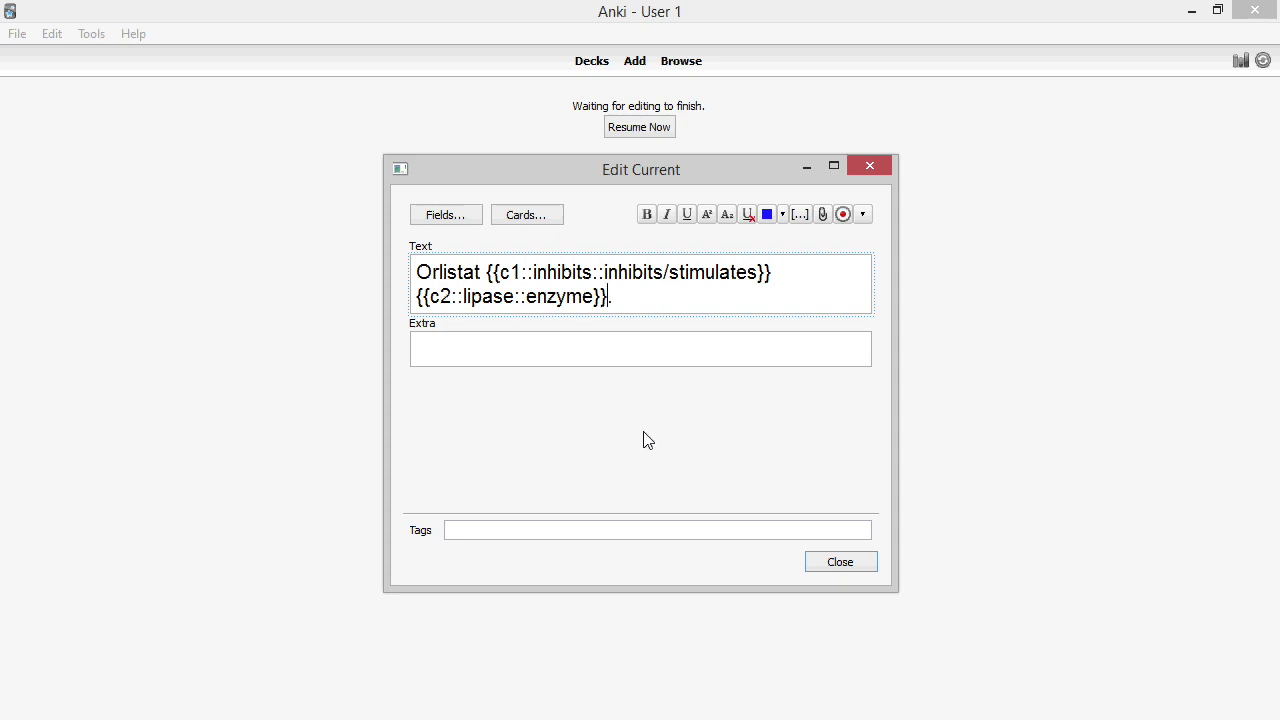
Step: Check the c1 and c2 cloze numbers, then review the card as Good and reveal the next answer
{"action": "double_click", "coordinate": [511, 273]}
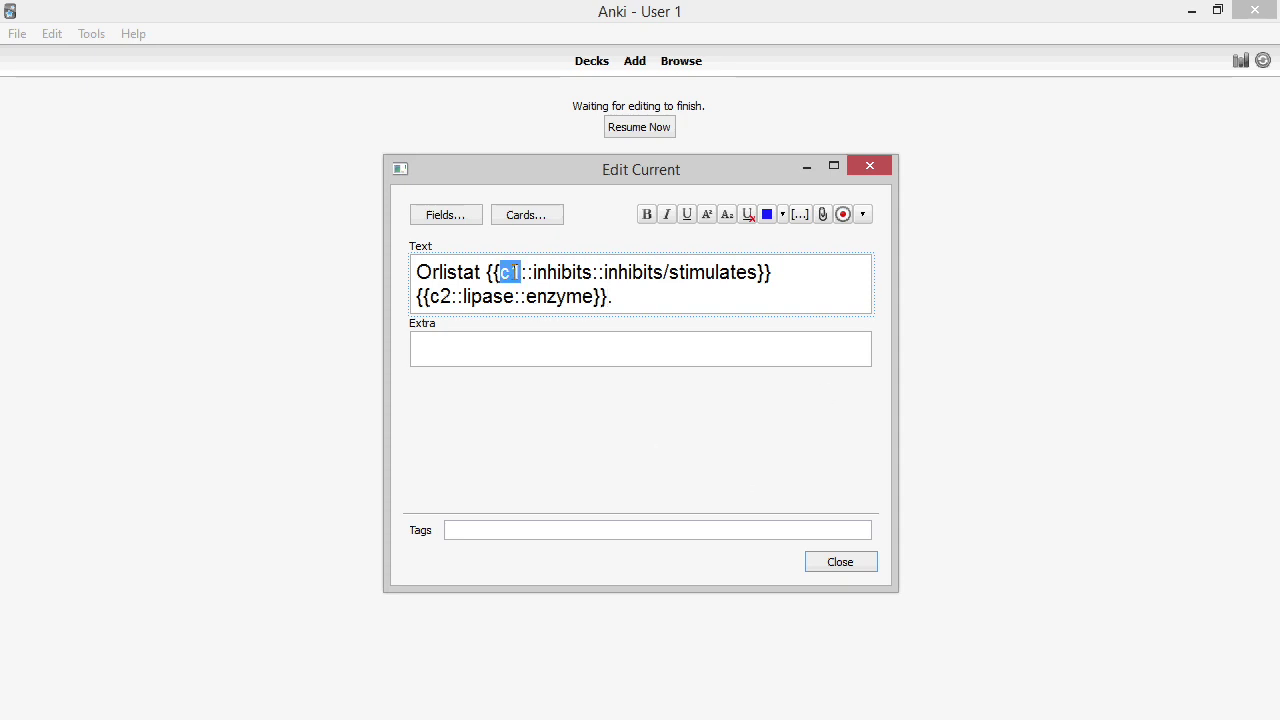
{"action": "double_click", "coordinate": [440, 297]}
{"action": "key", "text": "Escape"}
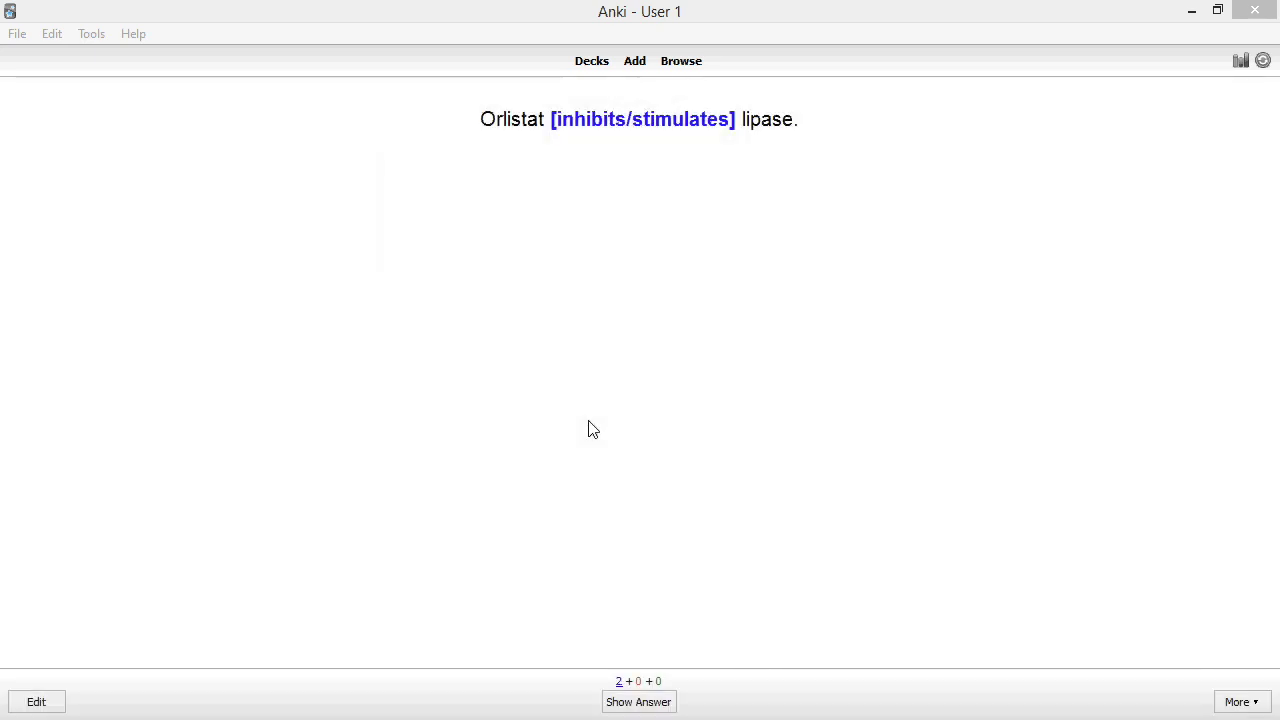
{"action": "key", "text": "space"}
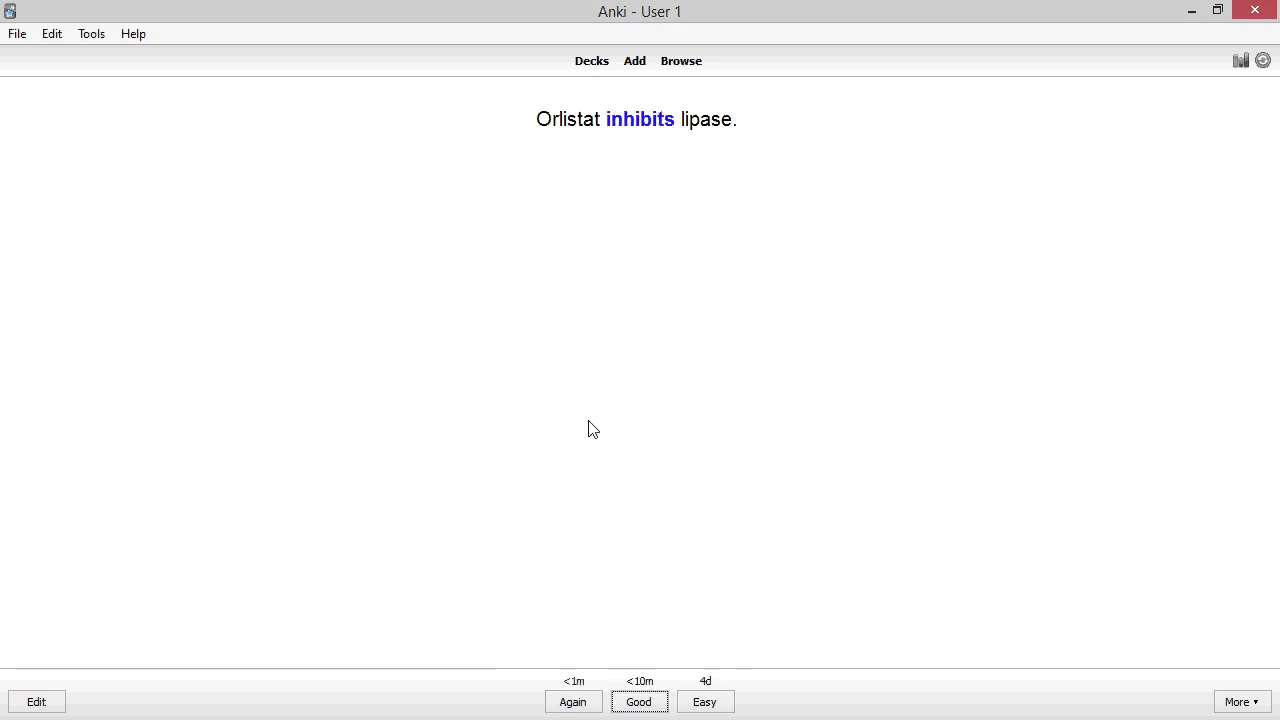
{"action": "key", "text": "space"}
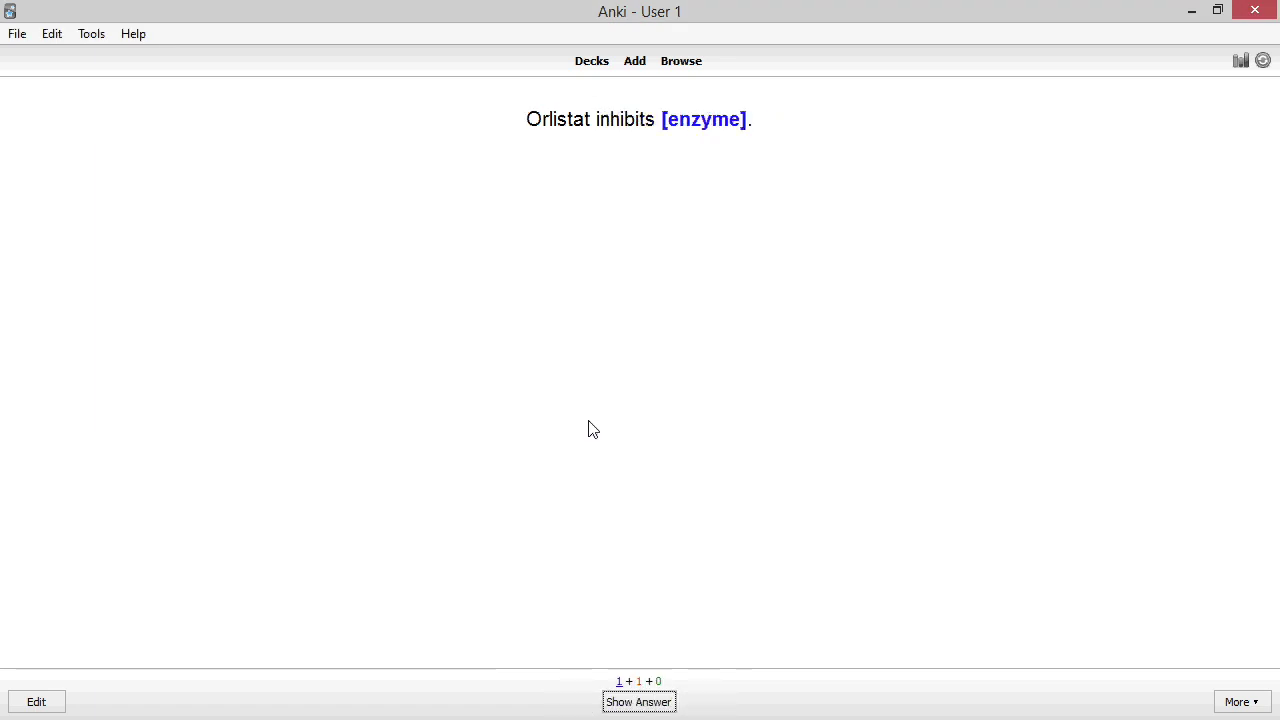
{"action": "key", "text": "space"}
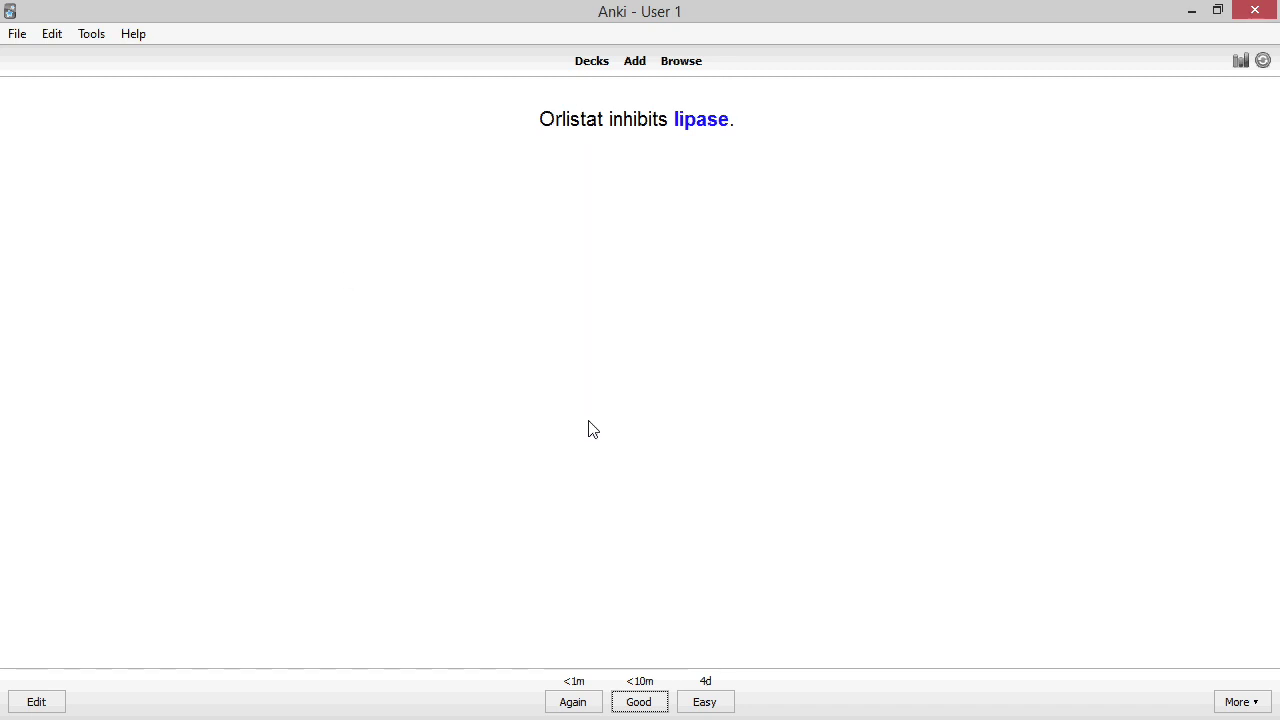
Step: Renumber the lipase cloze from c2 to c1 so both blanks reveal together on one card
{"action": "key", "text": "e"}
{"action": "left_click", "coordinate": [447, 392]}
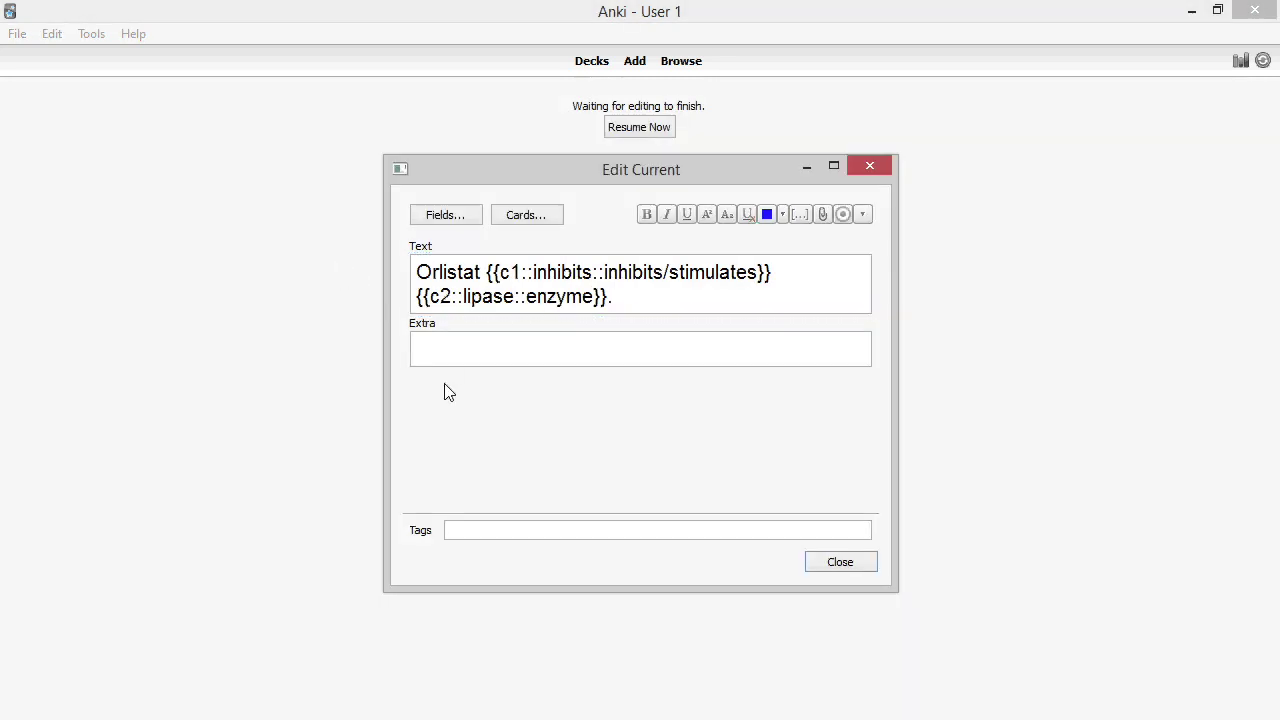
{"action": "left_click", "coordinate": [443, 296]}
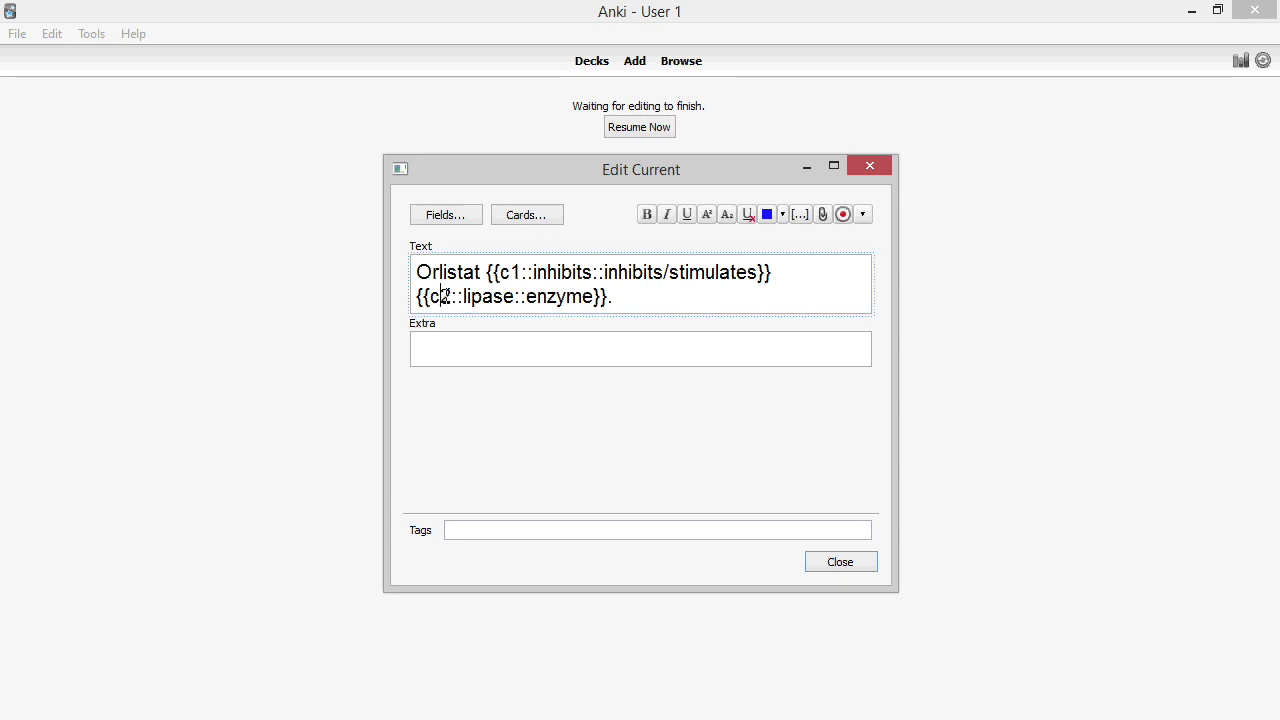
{"action": "left_click_drag", "start_coordinate": [441, 296], "coordinate": [452, 296]}
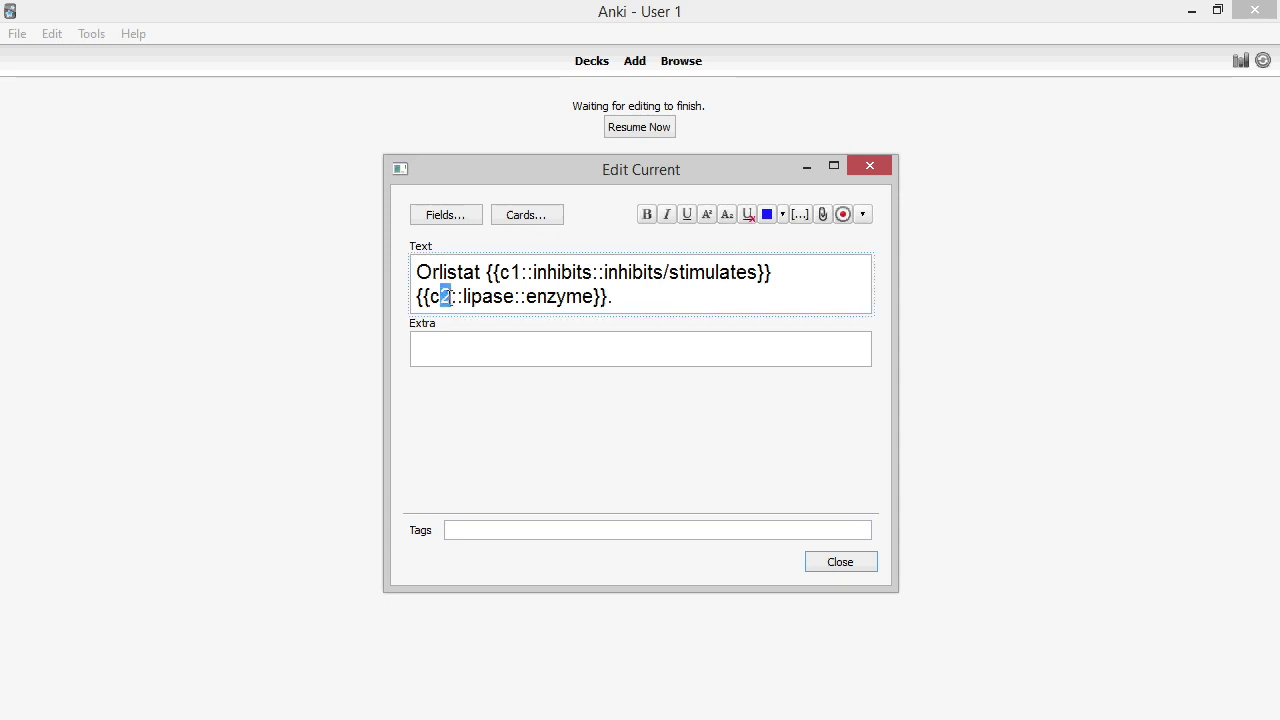
{"action": "type", "text": "1"}
{"action": "left_click", "coordinate": [438, 416]}
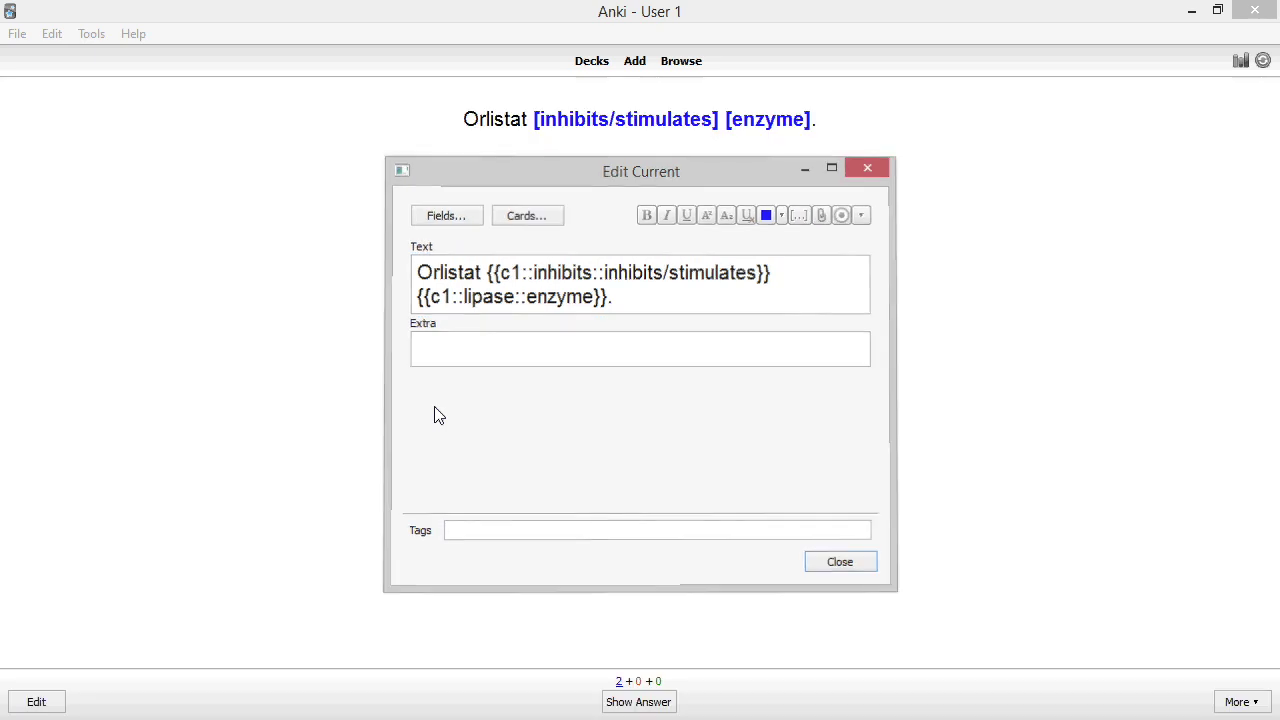
{"action": "key", "text": "Escape"}
{"action": "left_click", "coordinate": [614, 287]}
{"action": "key", "text": "space"}
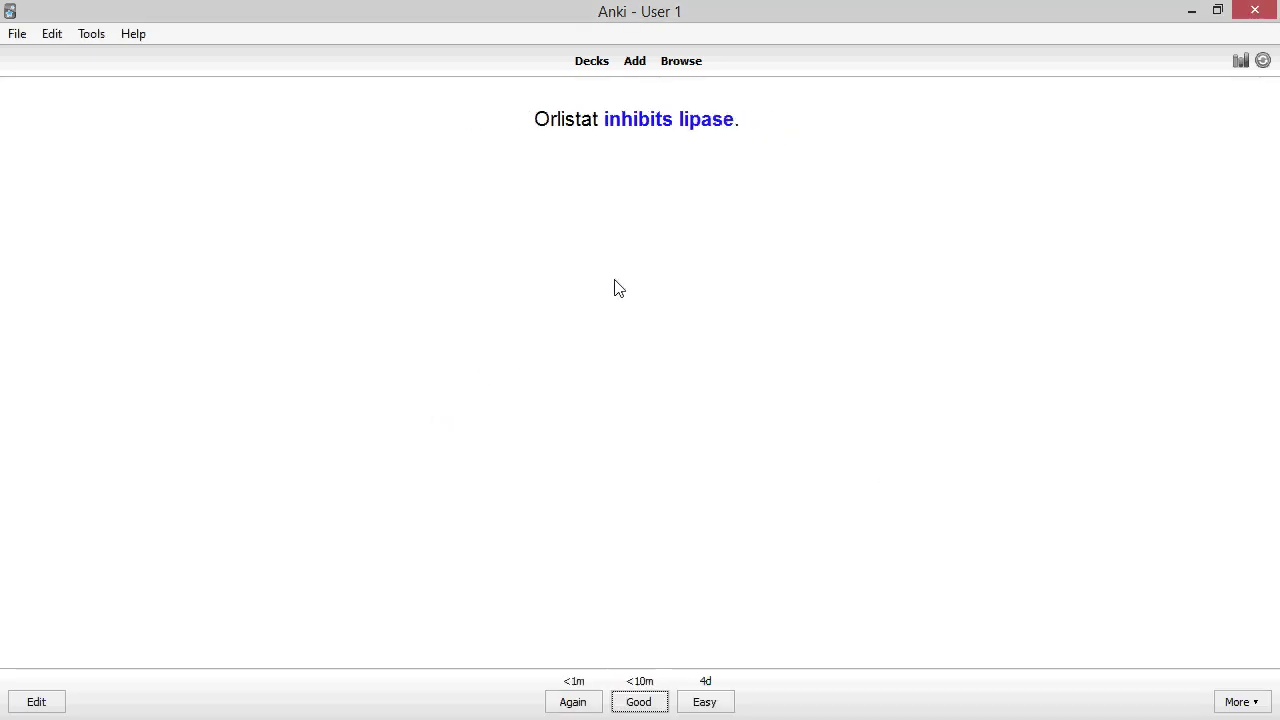
{"action": "key", "text": "e"}
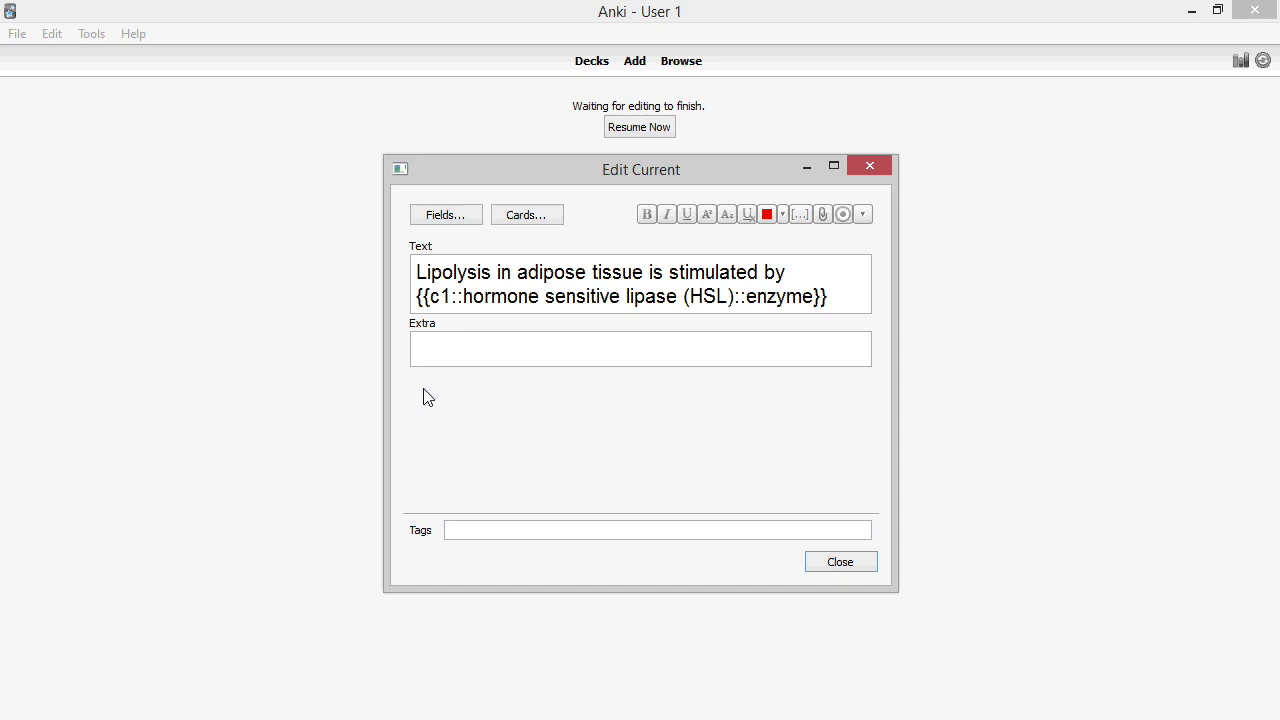
Step: Paste 'causes increase in blood concentration of fatty acids' into the Extra field and close the editor
{"action": "left_click", "coordinate": [461, 352]}
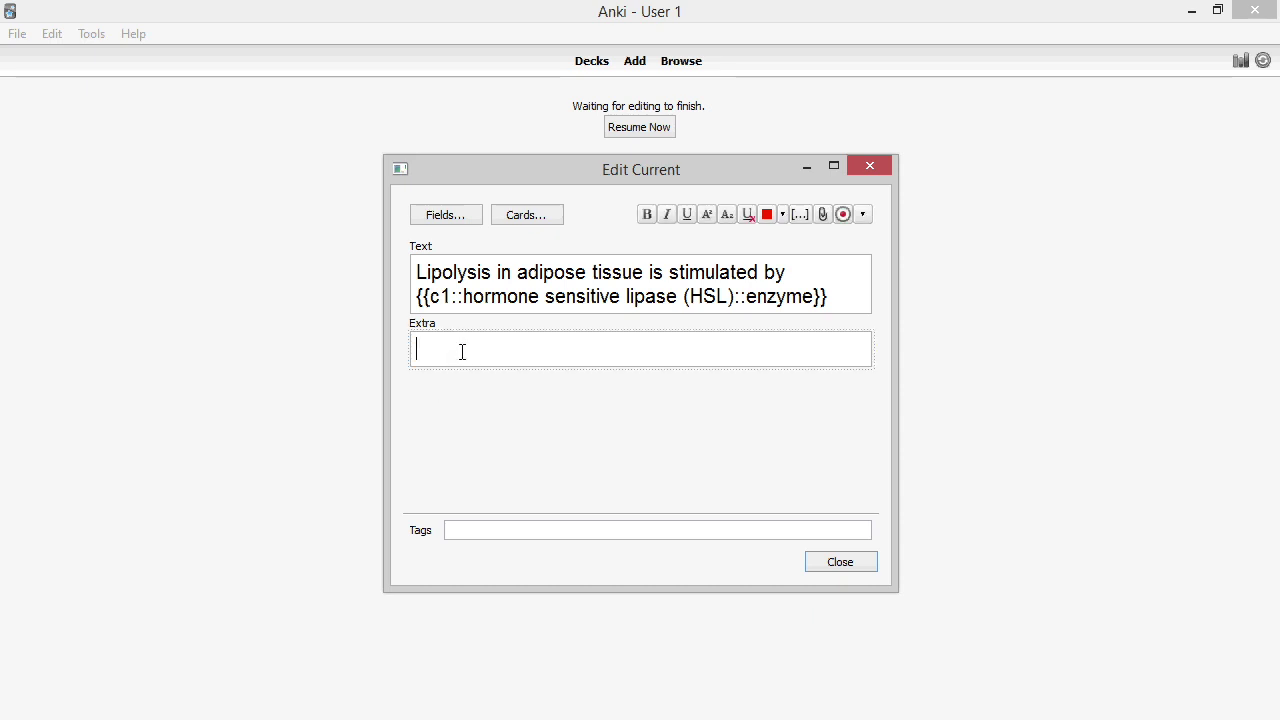
{"action": "type", "text": "causes increase in blood concentration of fatty acids"}
{"action": "left_click", "coordinate": [471, 445]}
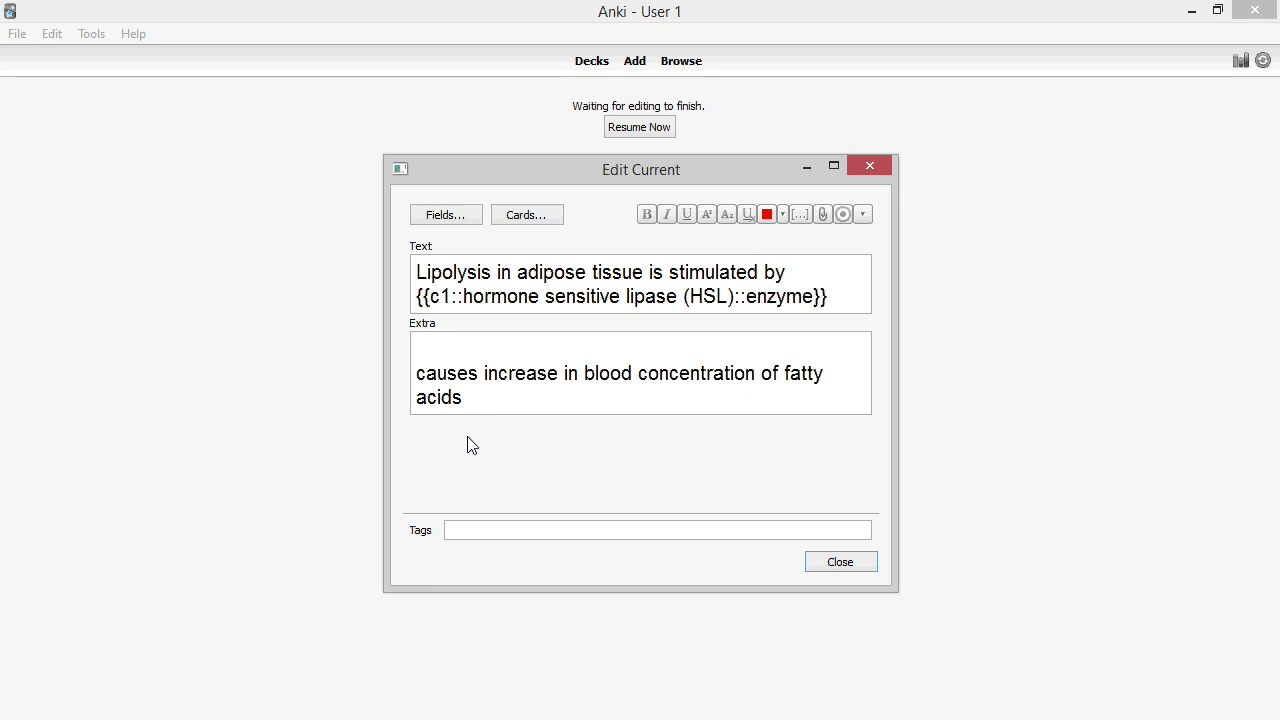
{"action": "left_click", "coordinate": [827, 568]}
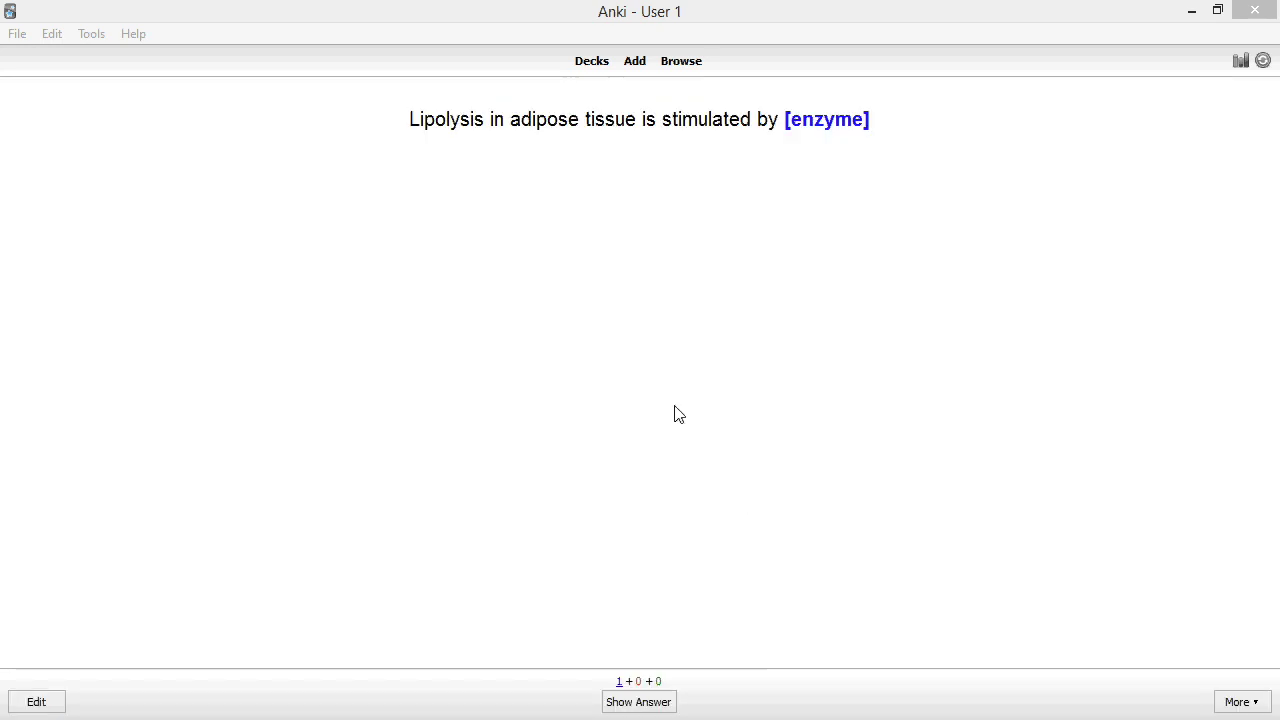
Step: Reveal the Lipolysis answer 'hormone sensitive lipase (HSL)' with its context line, and reopen the note editor
{"action": "key", "text": "space"}
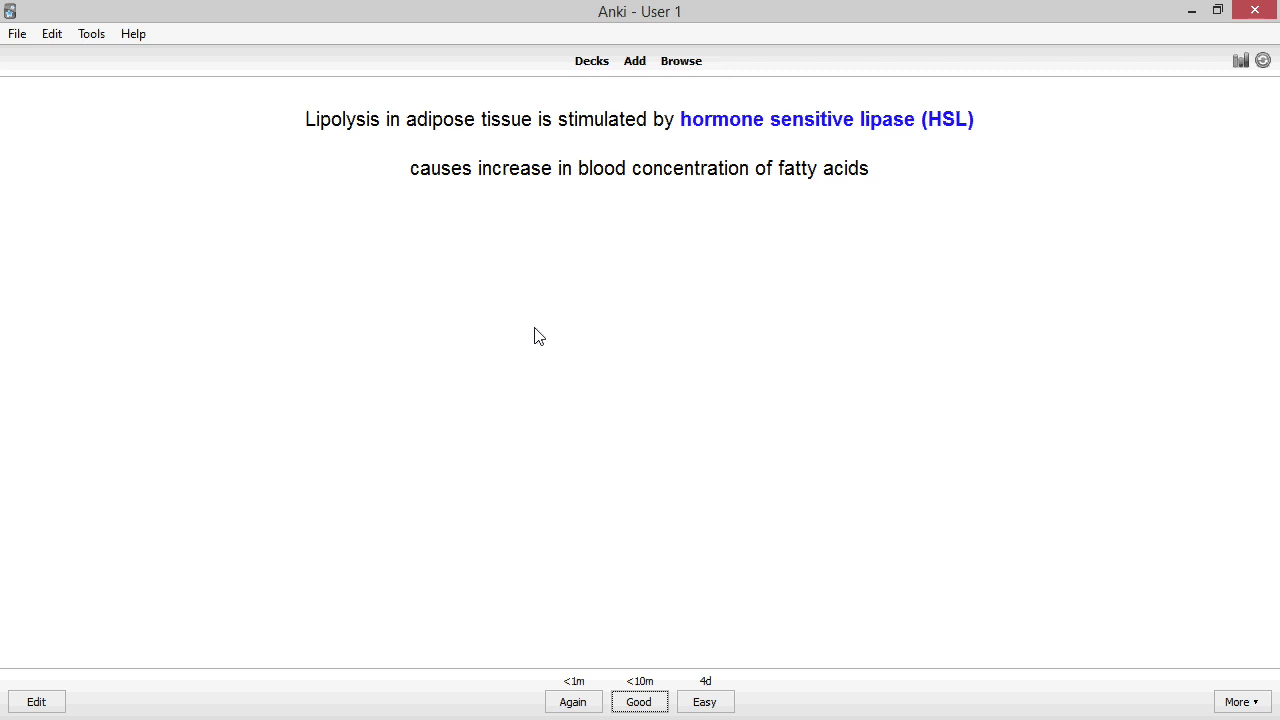
{"action": "key", "text": "e"}
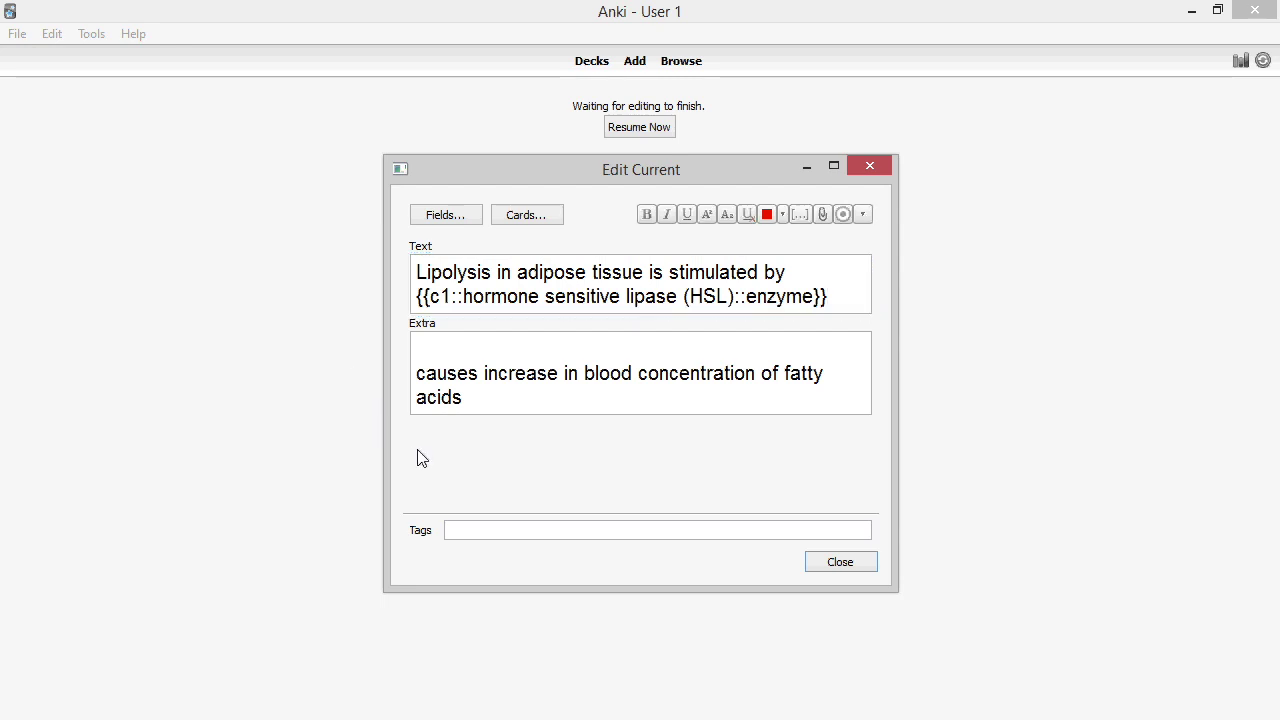
Step: Colour the word 'Lipolysis' red in the note's Text field
{"action": "double_click", "coordinate": [449, 280]}
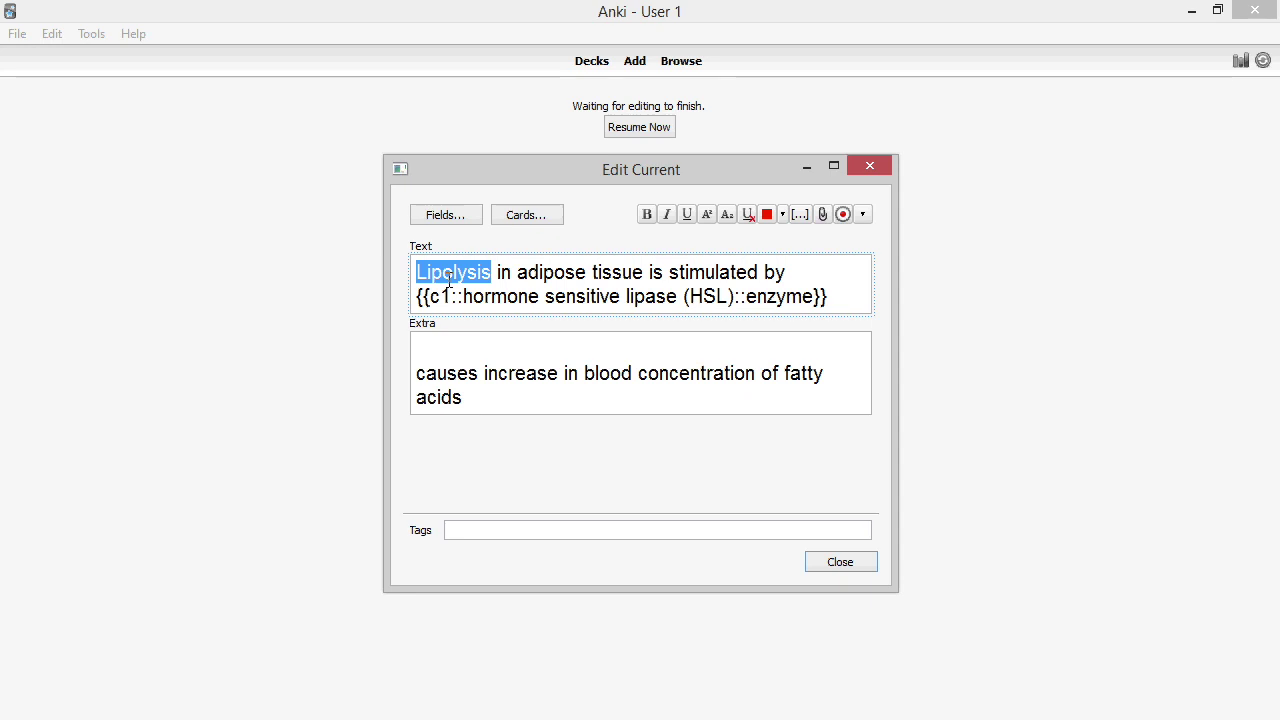
{"action": "key", "text": "F7"}
{"action": "left_click", "coordinate": [446, 474]}
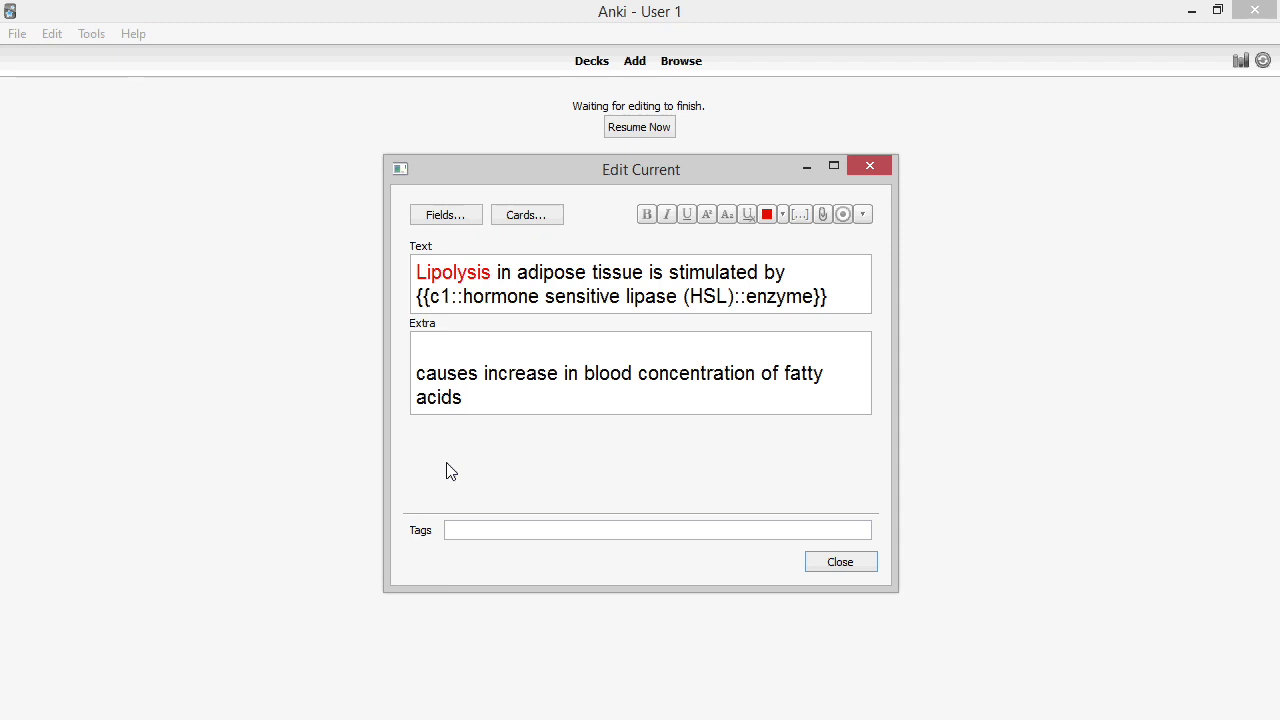
{"action": "left_click", "coordinate": [458, 373]}
Step: Colour the entire Extra sentence red, close the editor, and reveal the Lipolysis answer
{"action": "key", "text": "ctrl+a"}
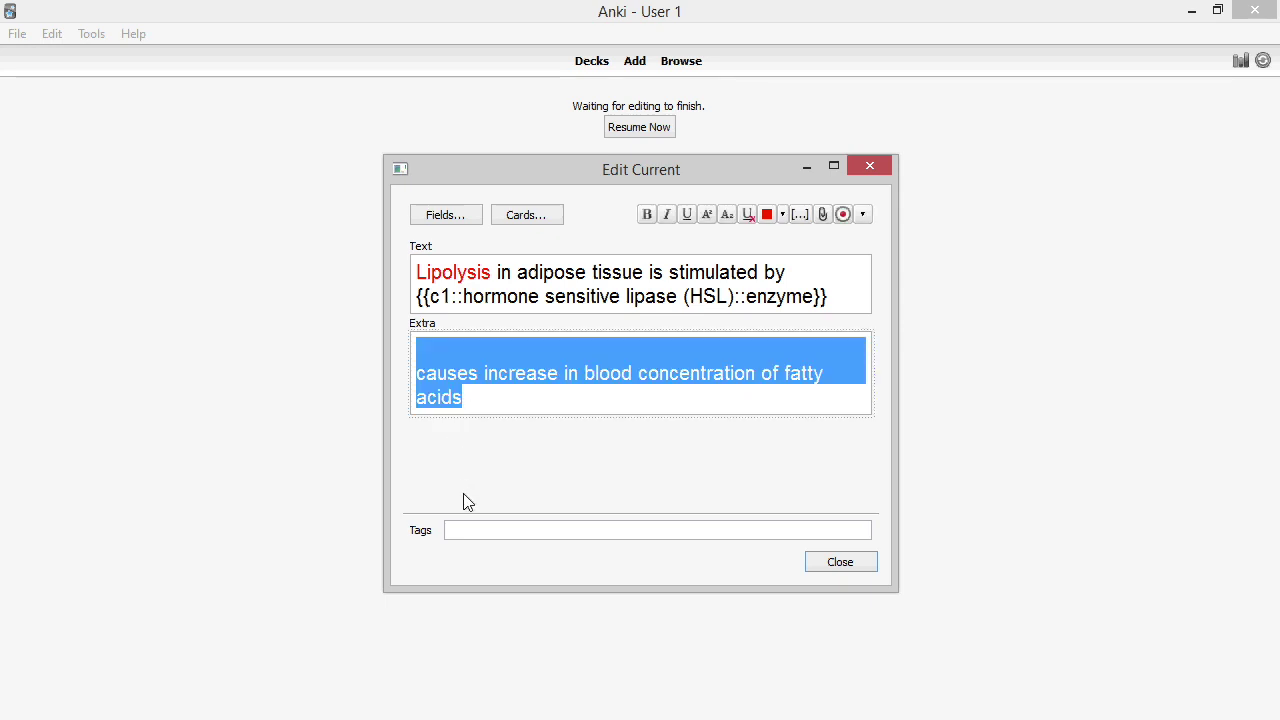
{"action": "key", "text": "F7"}
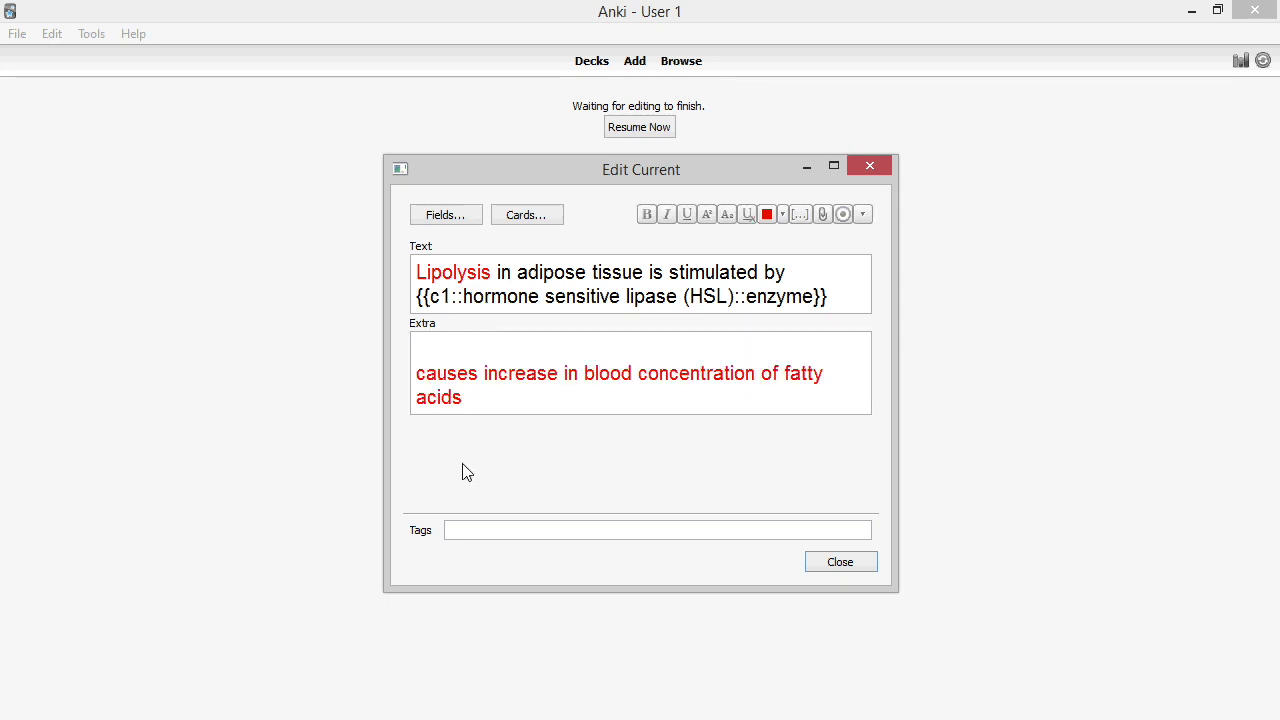
{"action": "key", "text": "Escape"}
{"action": "key", "text": "space"}
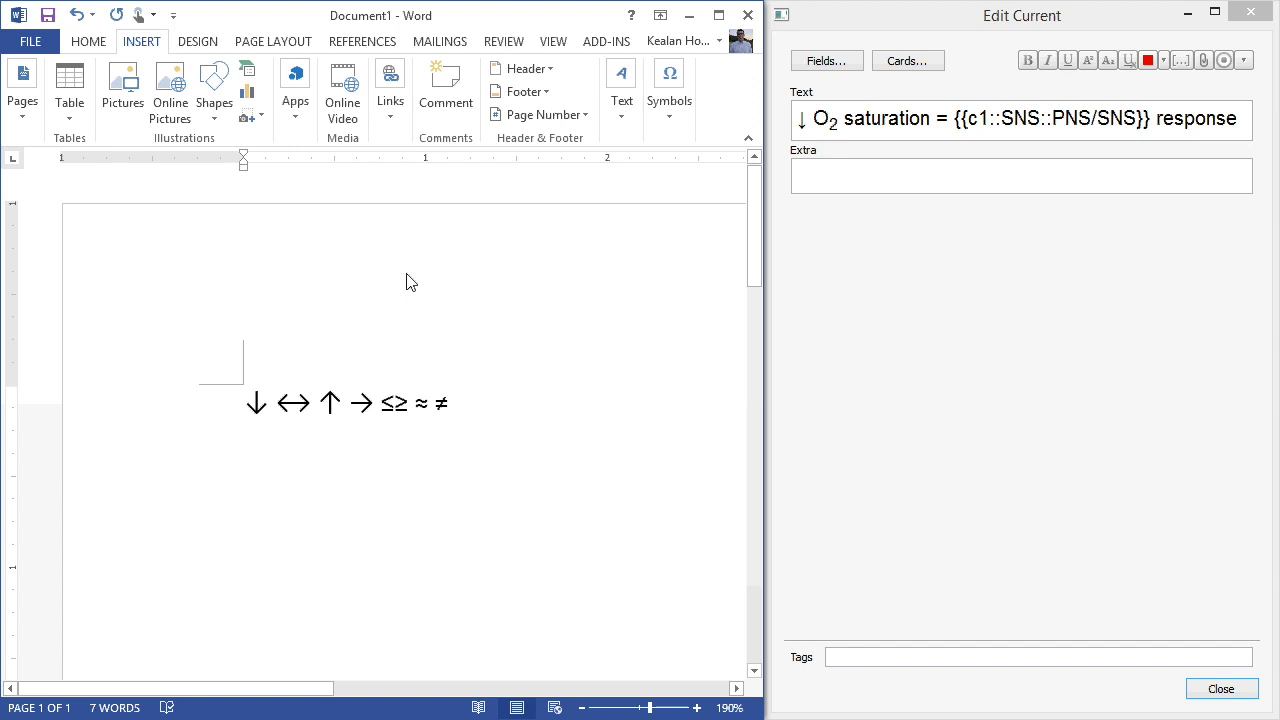
Step: Open Word's symbol insertion options for the shorthand arrows and comparison signs
{"action": "left_click", "coordinate": [667, 120]}
Step: Insert an up arrow (↑) at the end of the Word symbol line and select it
{"action": "left_click", "coordinate": [725, 205]}
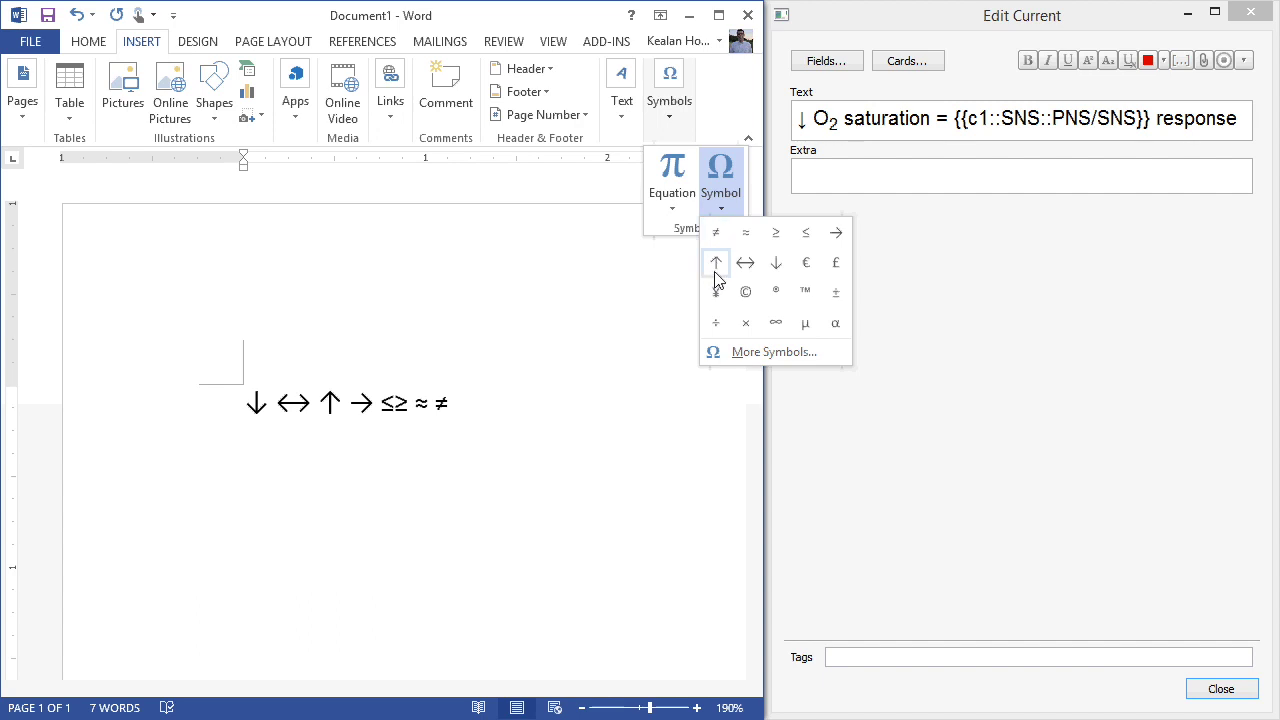
{"action": "left_click", "coordinate": [714, 262]}
{"action": "left_click", "coordinate": [486, 404]}
{"action": "double_click", "coordinate": [466, 403]}
{"action": "key", "text": "ctrl+c"}
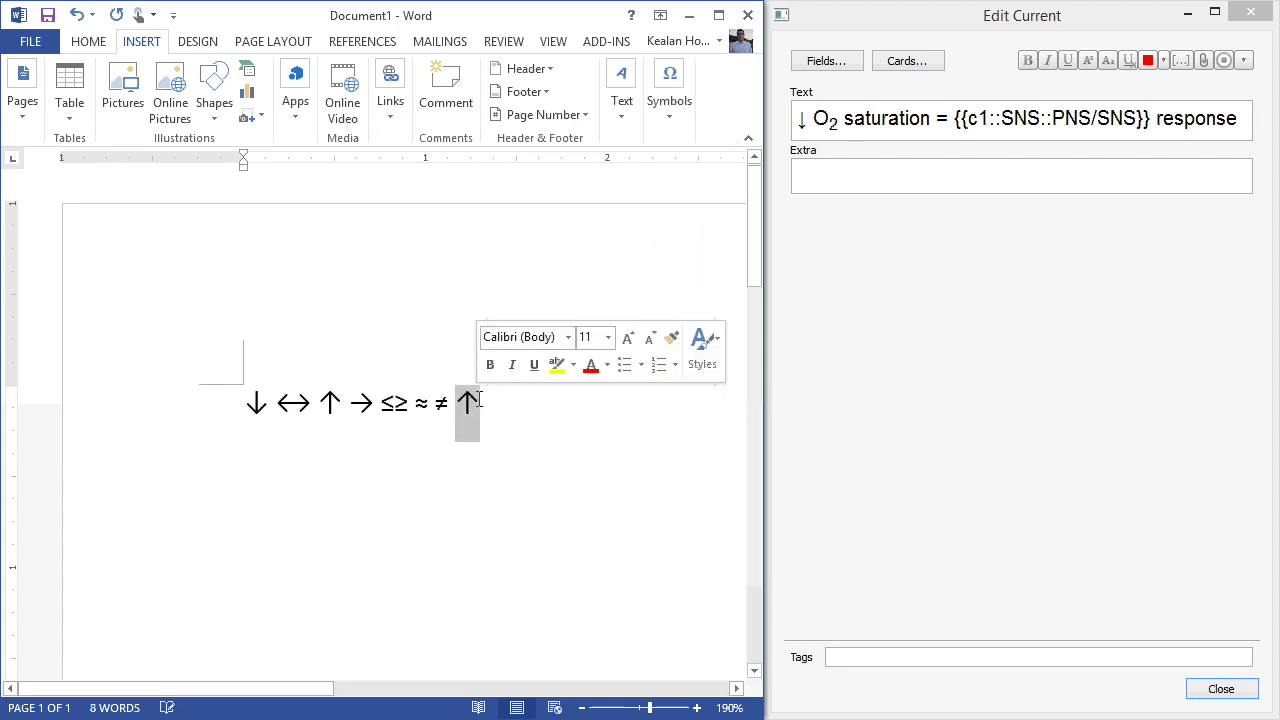
Step: Paste the ↑ arrow into the O2 saturation card's Extra field in Anki
{"action": "left_click", "coordinate": [894, 180]}
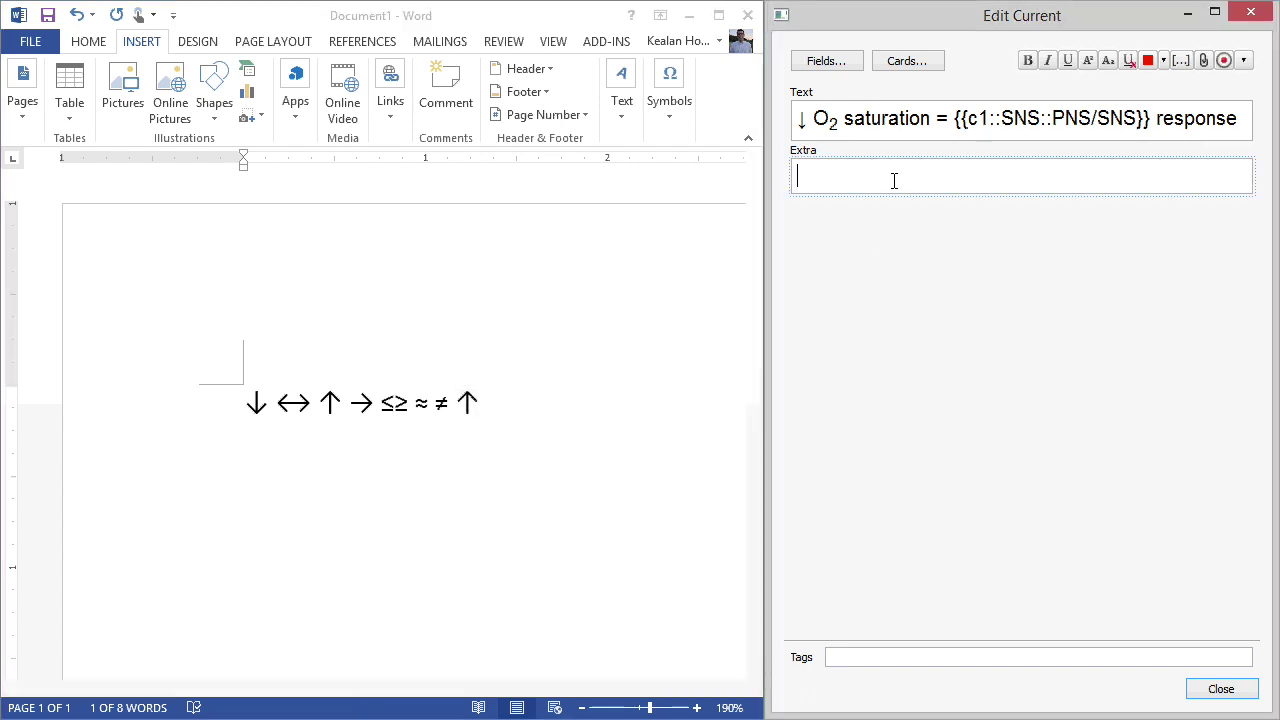
{"action": "key", "text": "ctrl+v"}
{"action": "left_click", "coordinate": [846, 288]}
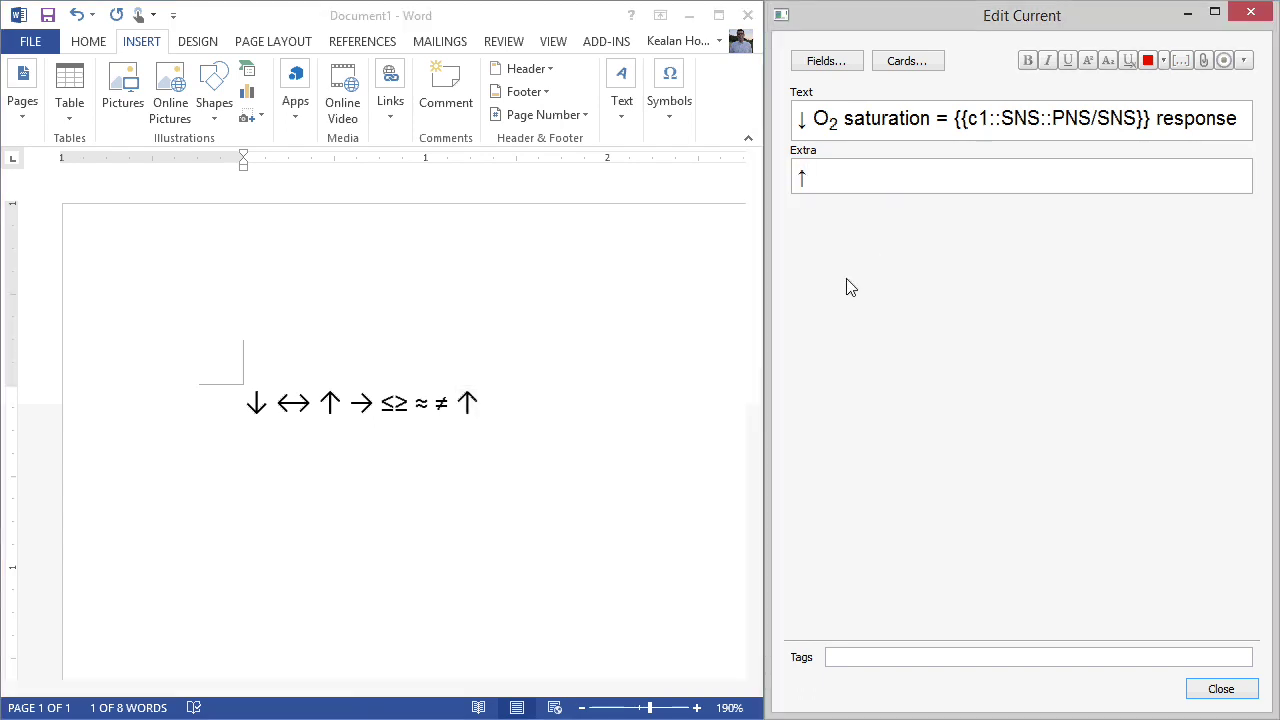